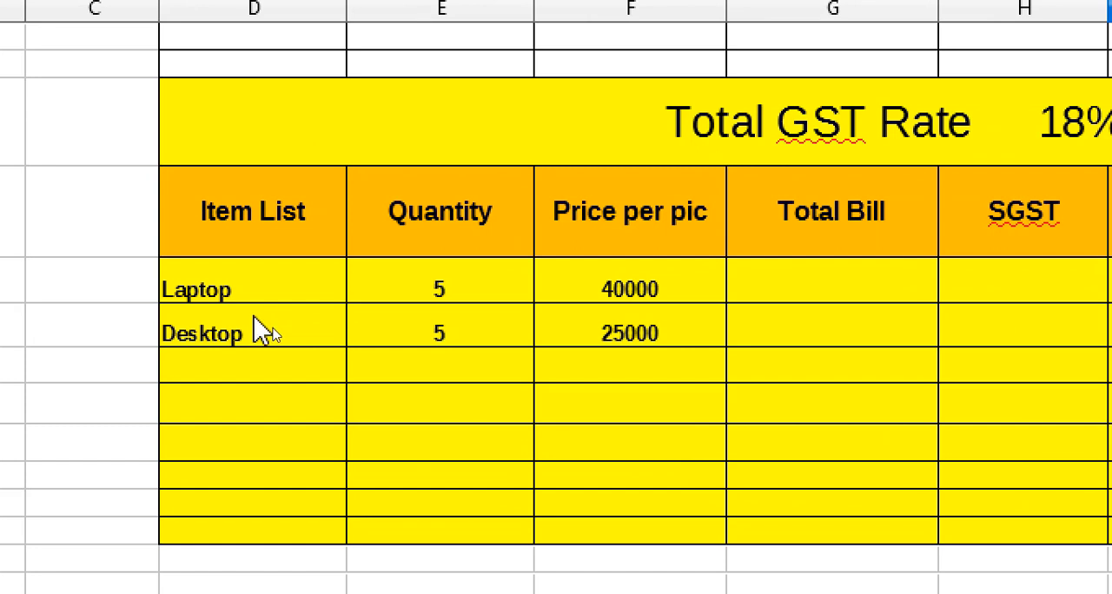
- Calculate the Laptop row's Total Bill in G5 as quantity times price per piece with the formula =E5*F5
left_click(815, 290)
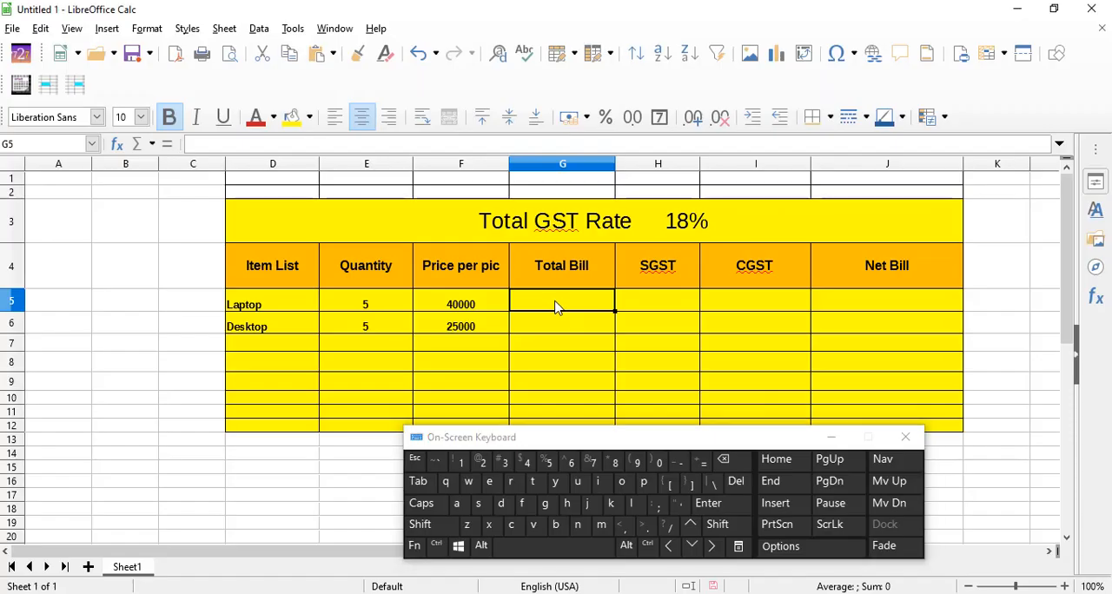
left_click(700, 458)
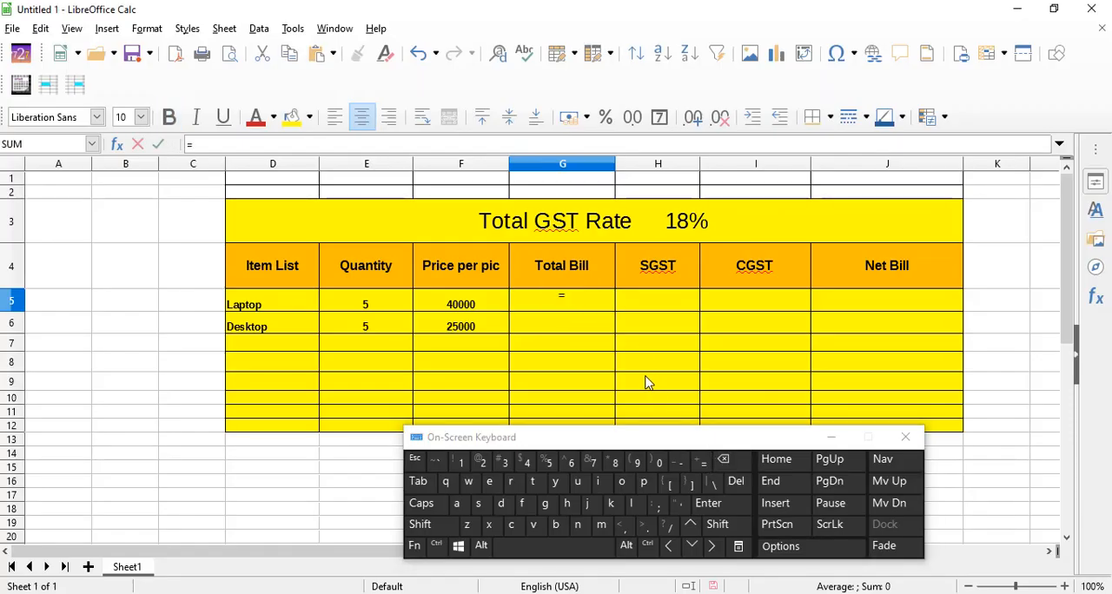
key("ctrl")
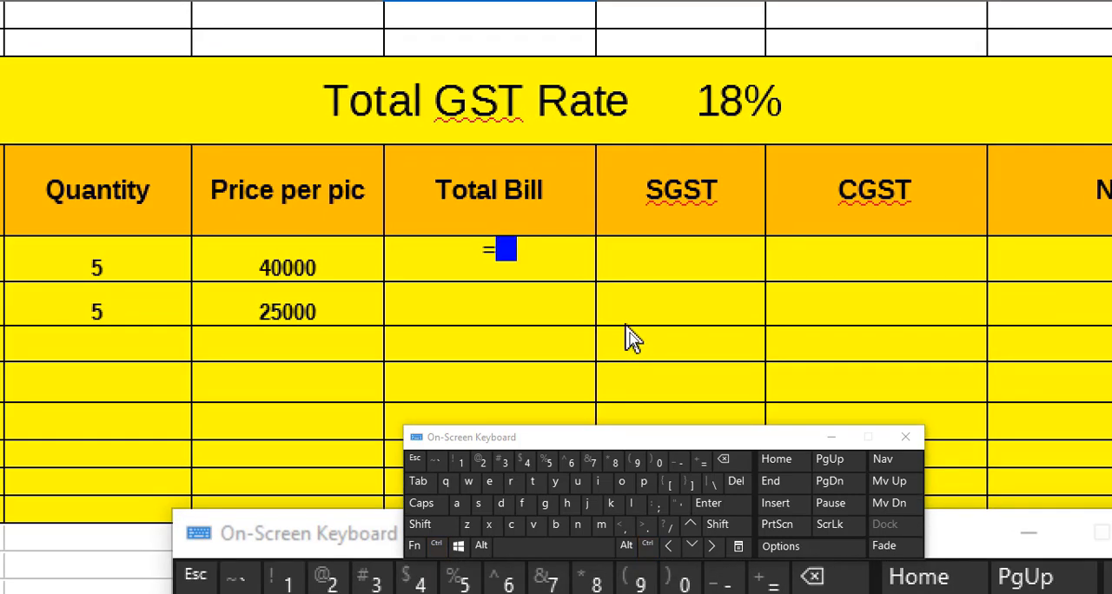
left_click(626, 323)
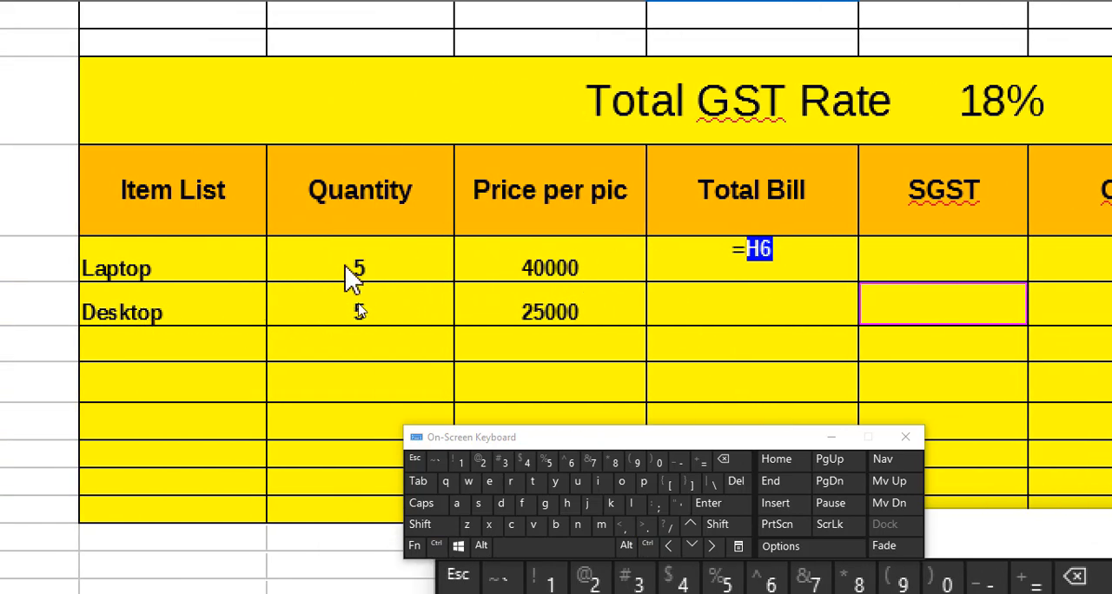
left_click(352, 271)
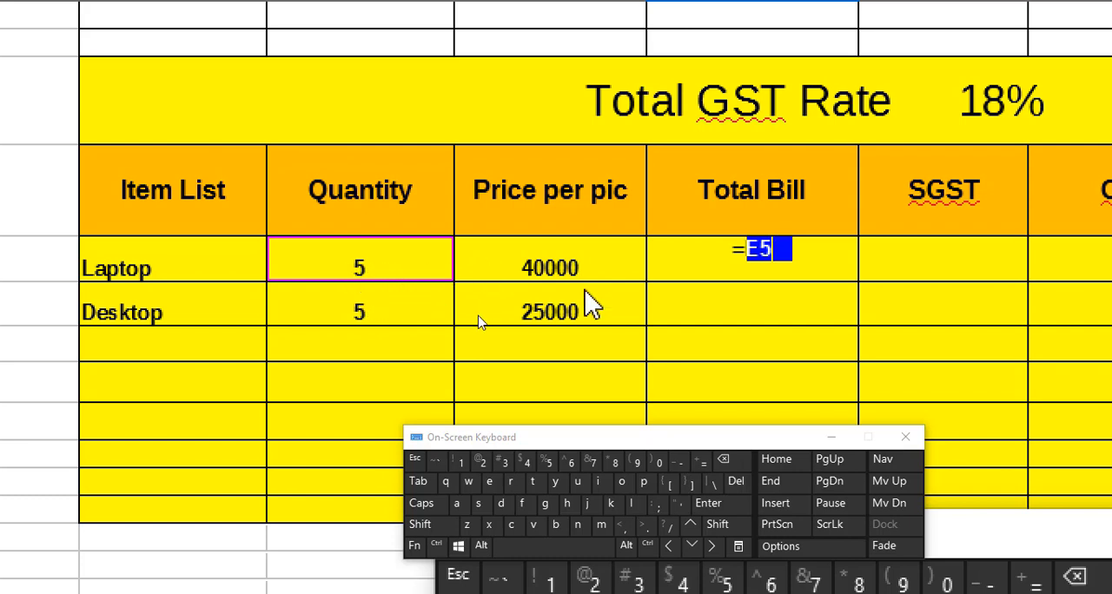
type("*")
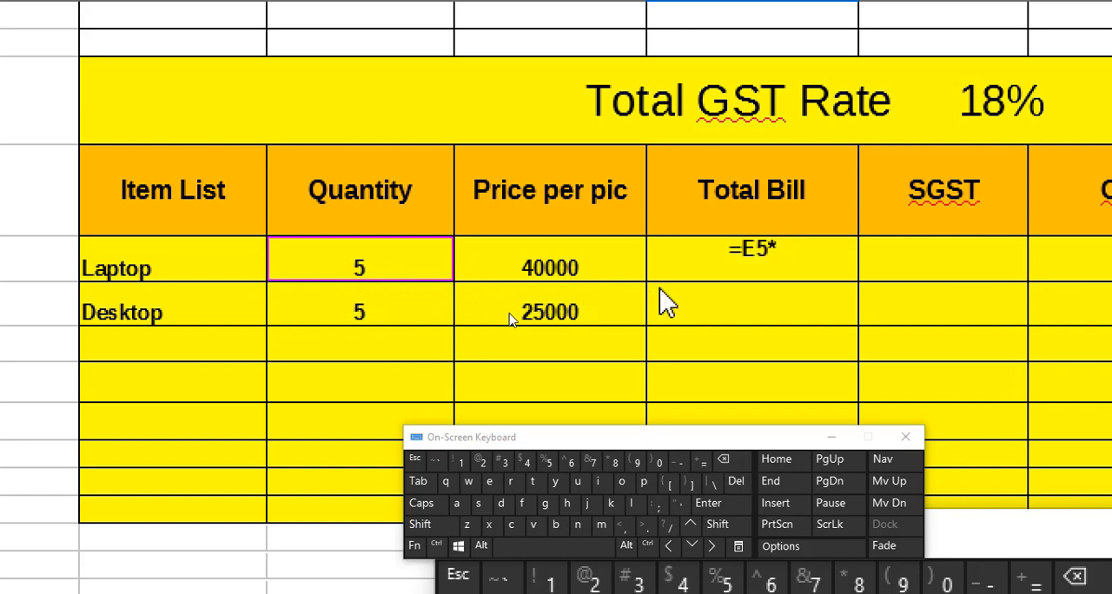
left_click(585, 285)
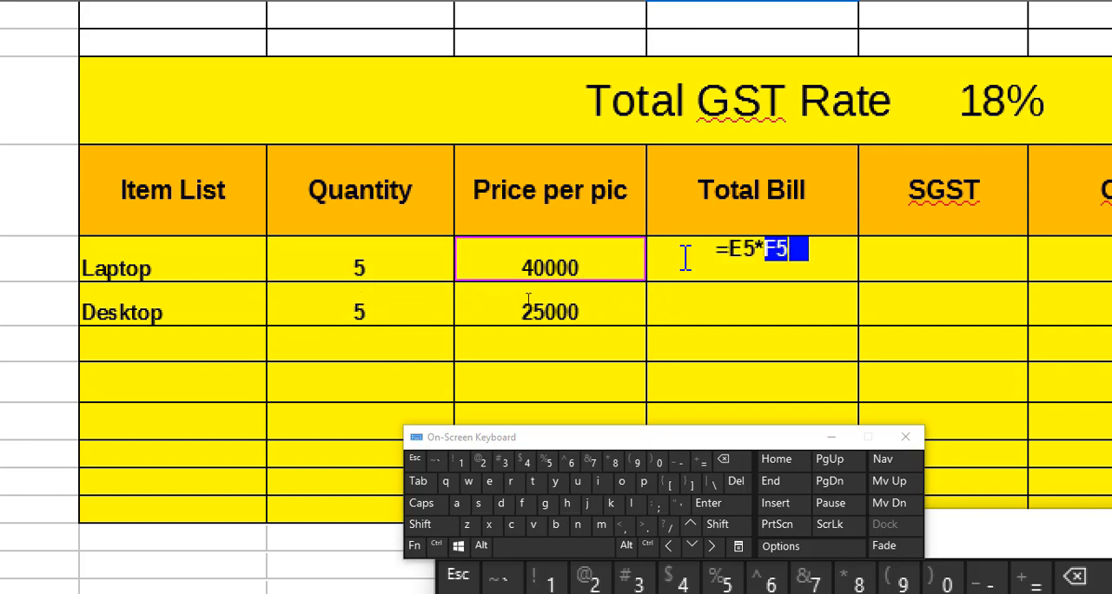
key("Return")
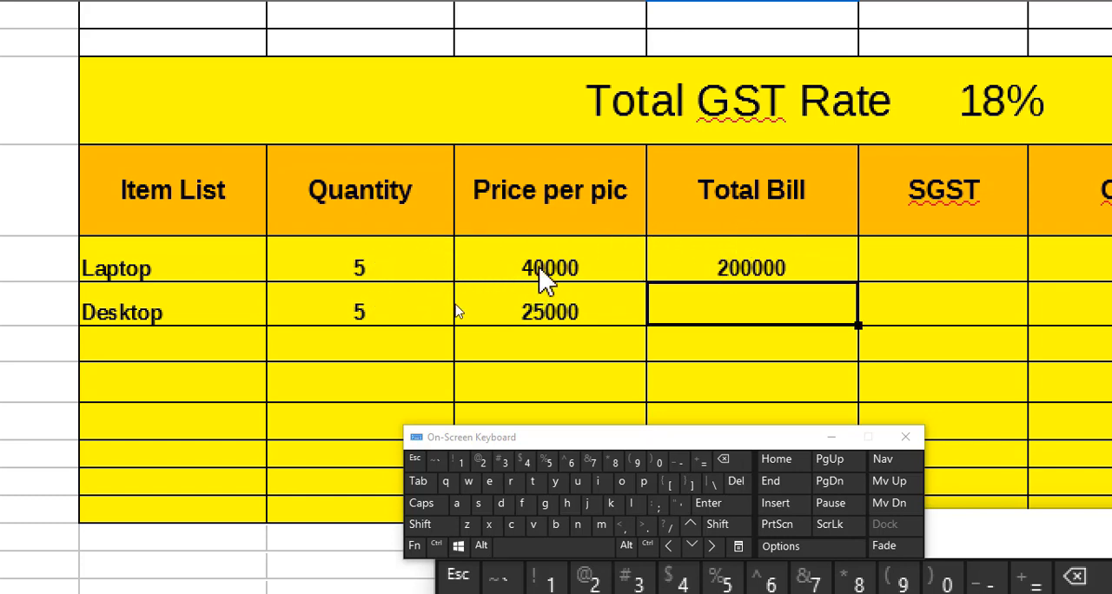
- Calculate the Laptop row's CGST in I5 as 9% of the total bill with the formula =G5*9/100
left_click(763, 281)
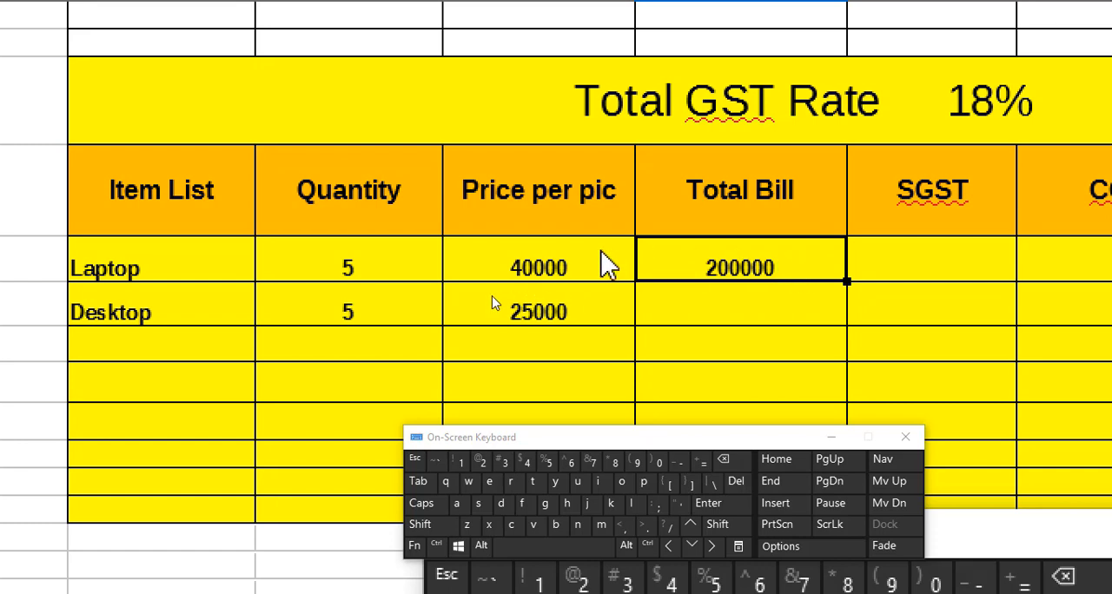
left_click(911, 265)
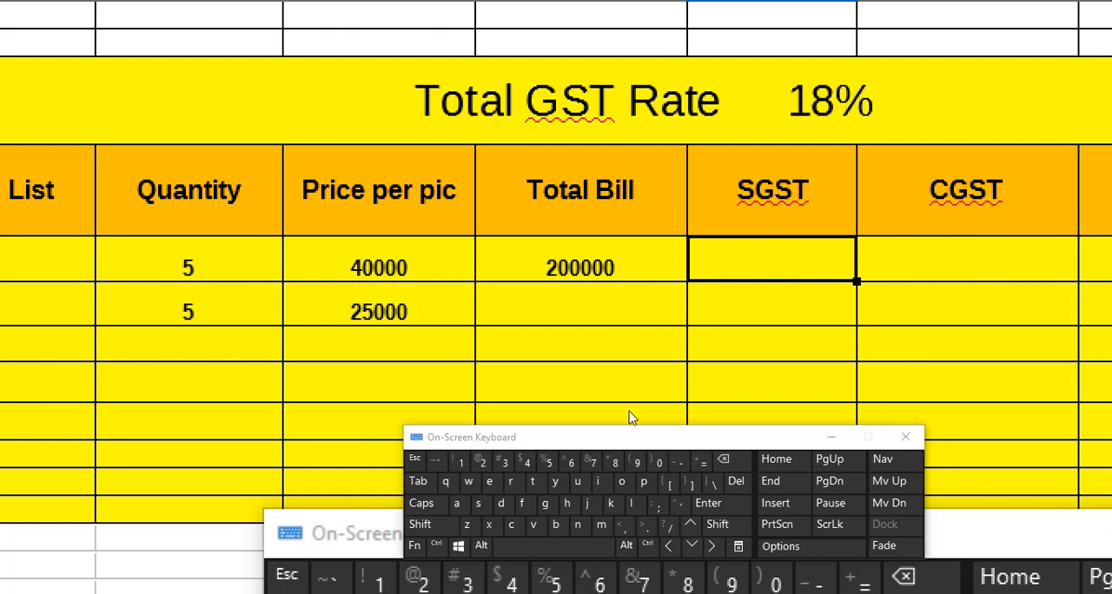
key("ctrl")
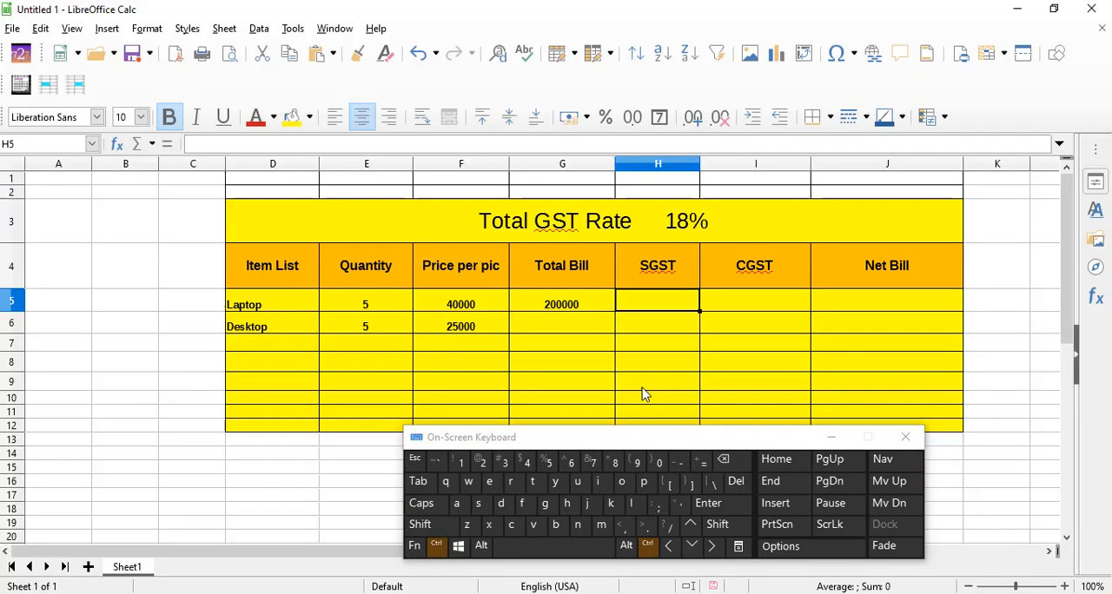
left_click(728, 305)
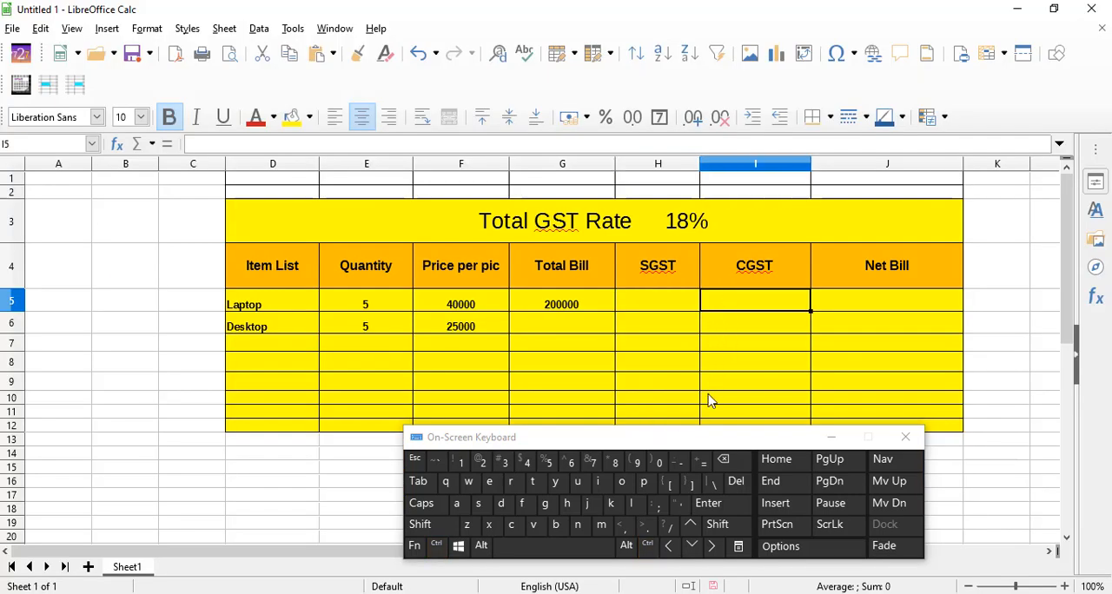
left_click(704, 461)
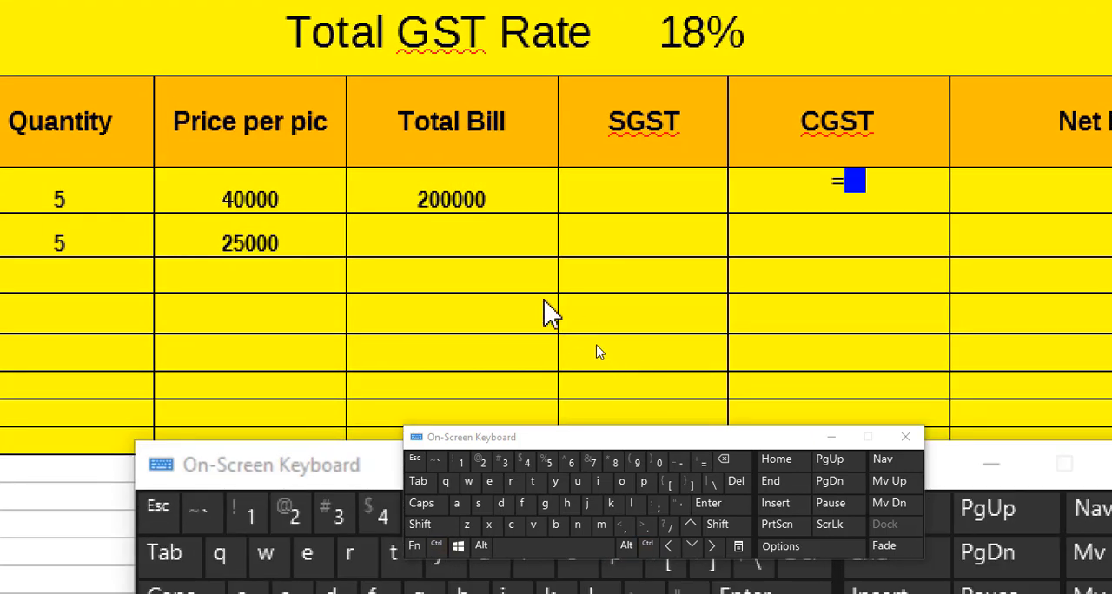
left_click(474, 202)
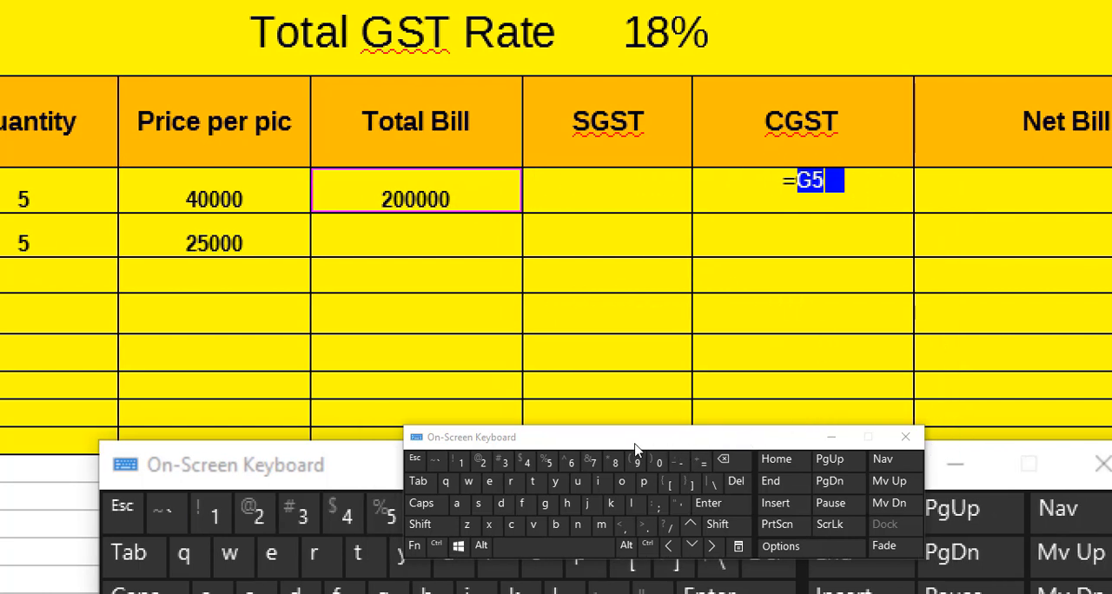
type("*")
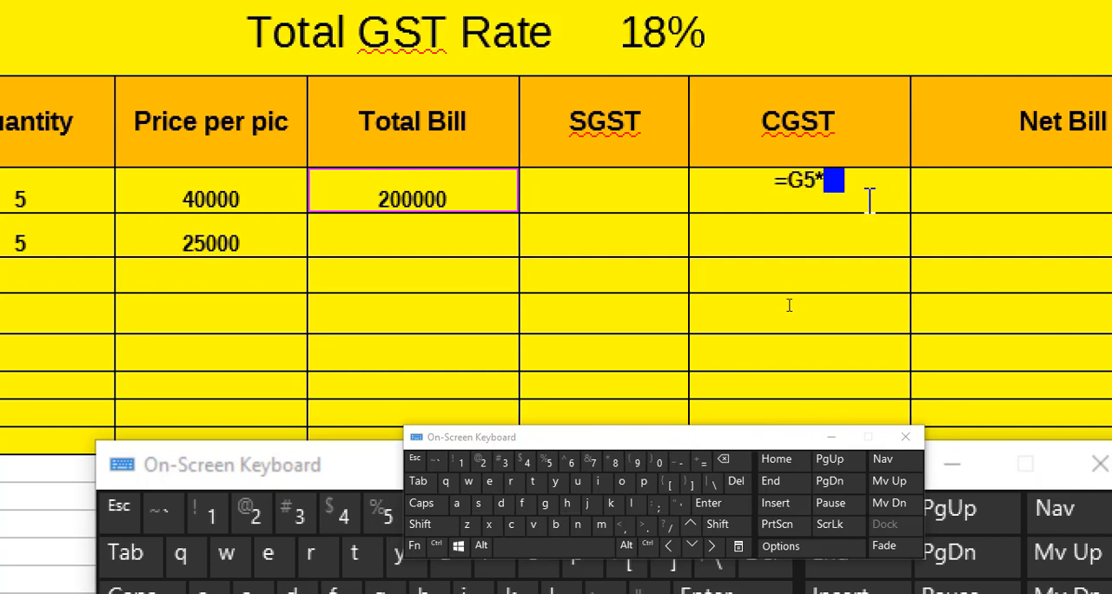
type("9")
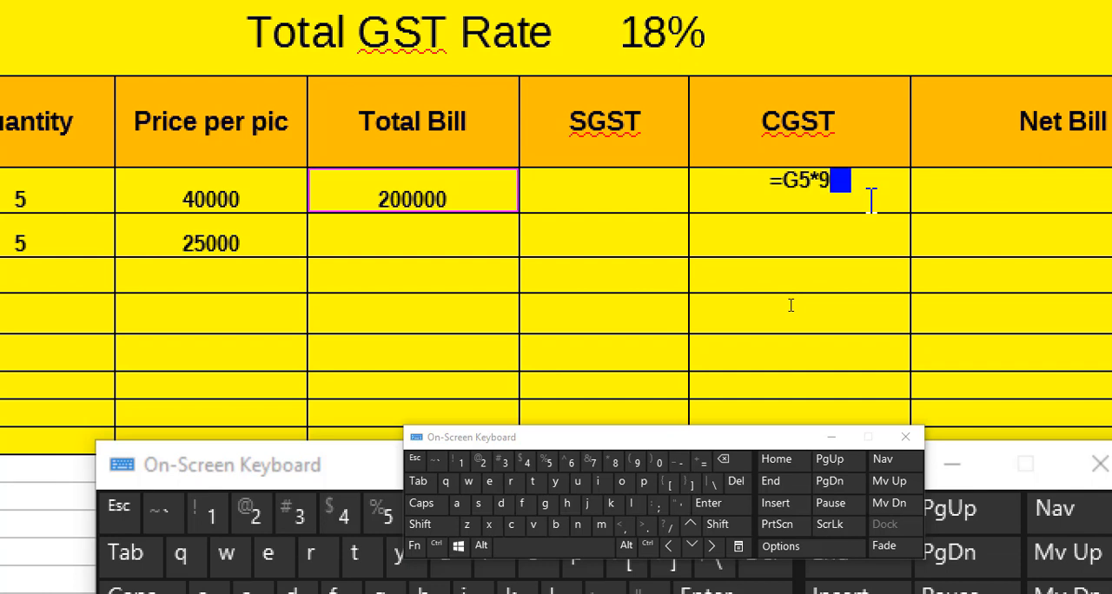
type("/100")
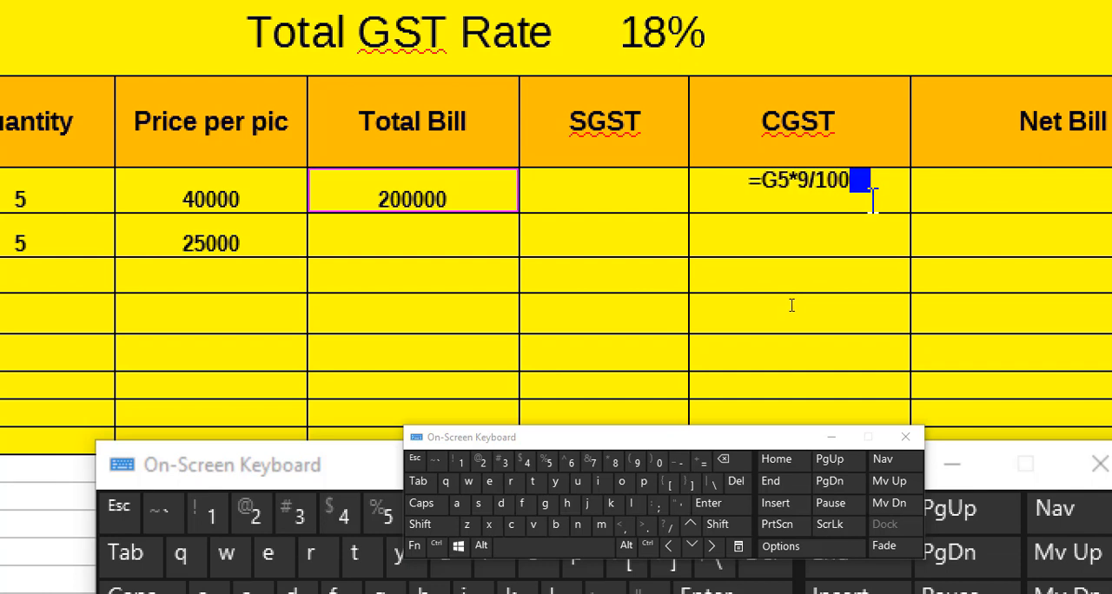
key("Return")
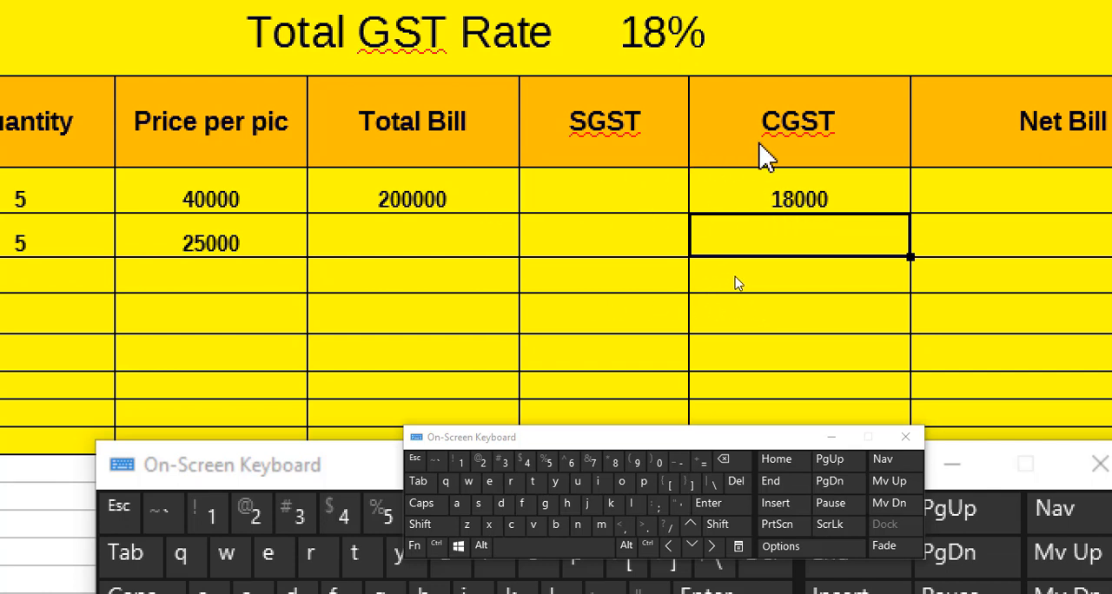
- Calculate the Laptop row's SGST in H5 as 9% of the total bill with the formula =G5*9/100
left_click(606, 197)
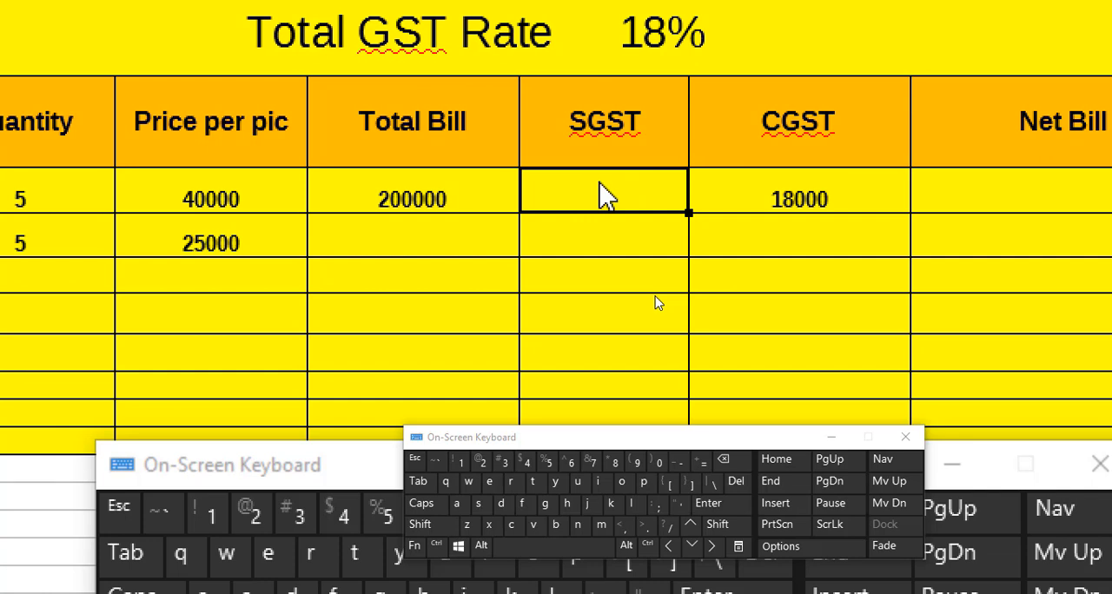
left_click(487, 191)
key("Right")
key("ctrl")
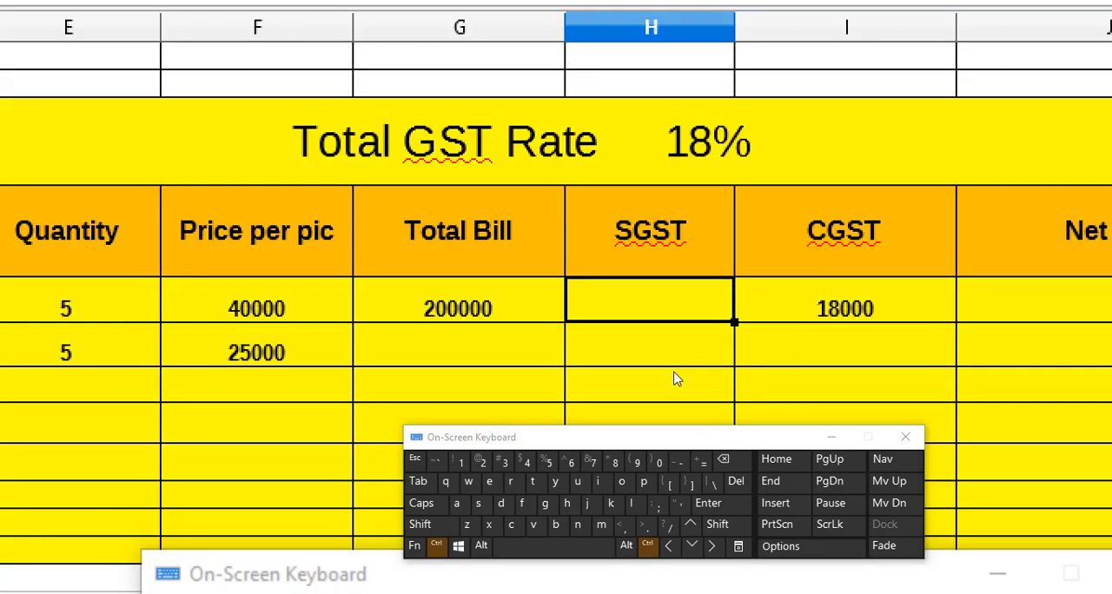
key("ctrl+4")
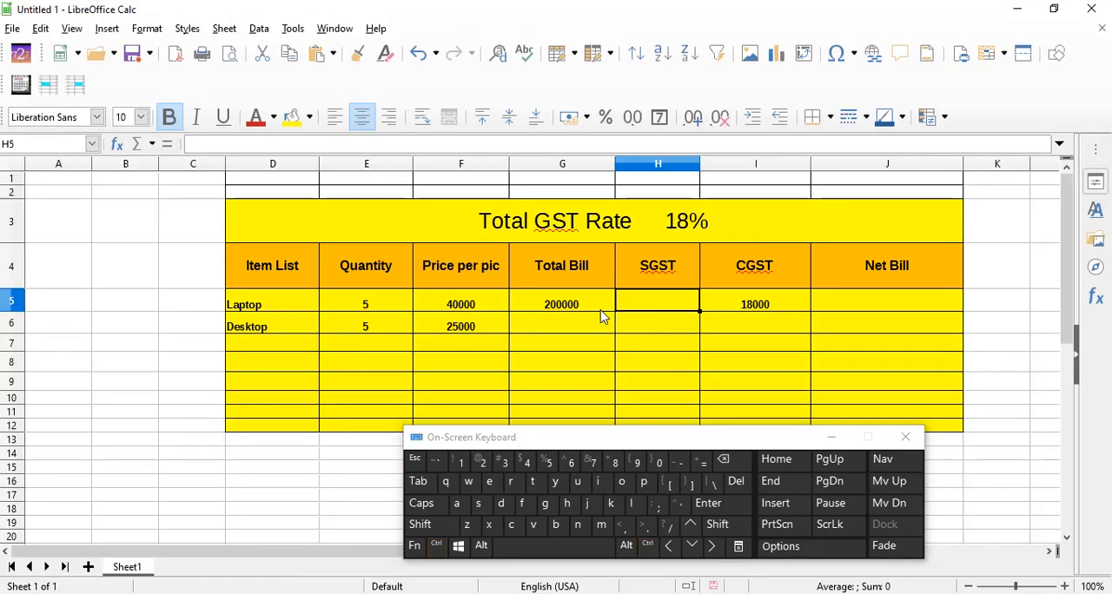
left_click(600, 310)
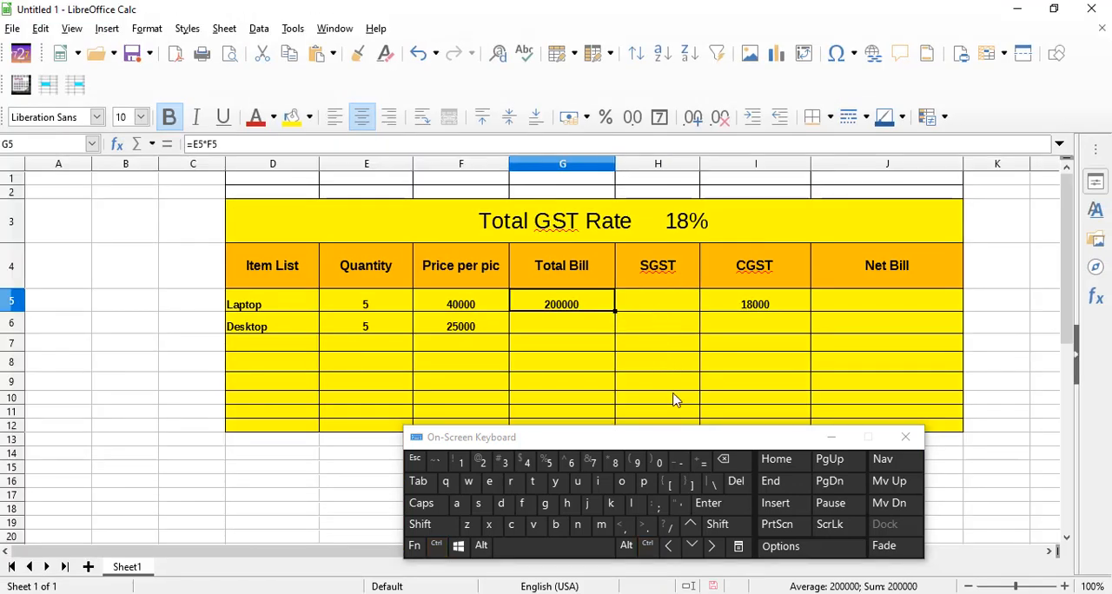
left_click(673, 306)
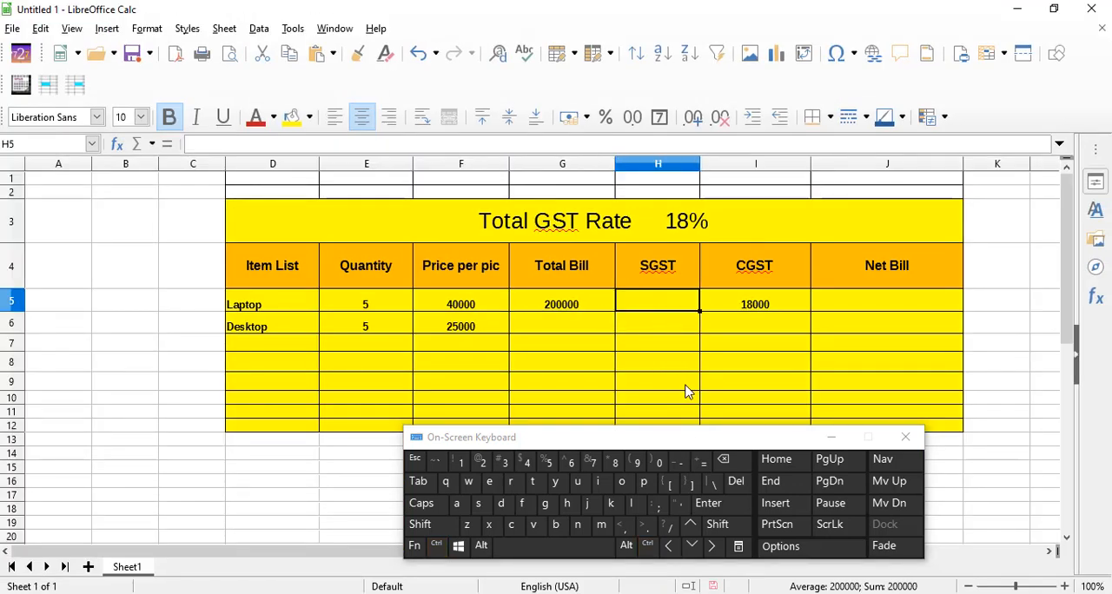
left_click(703, 462)
left_click(547, 315, "ctrl")
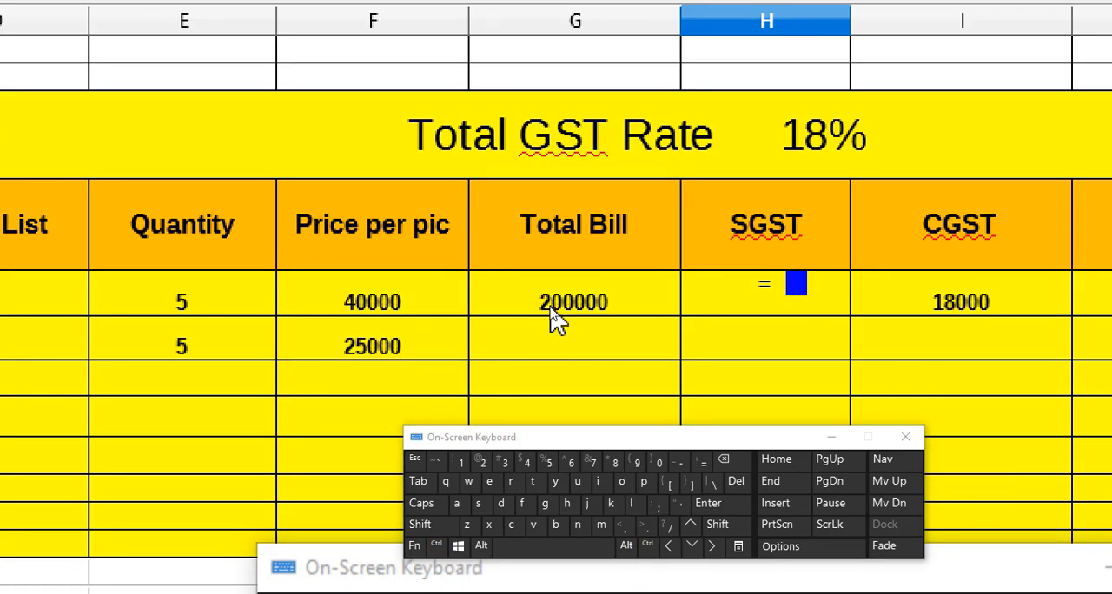
left_click(564, 308)
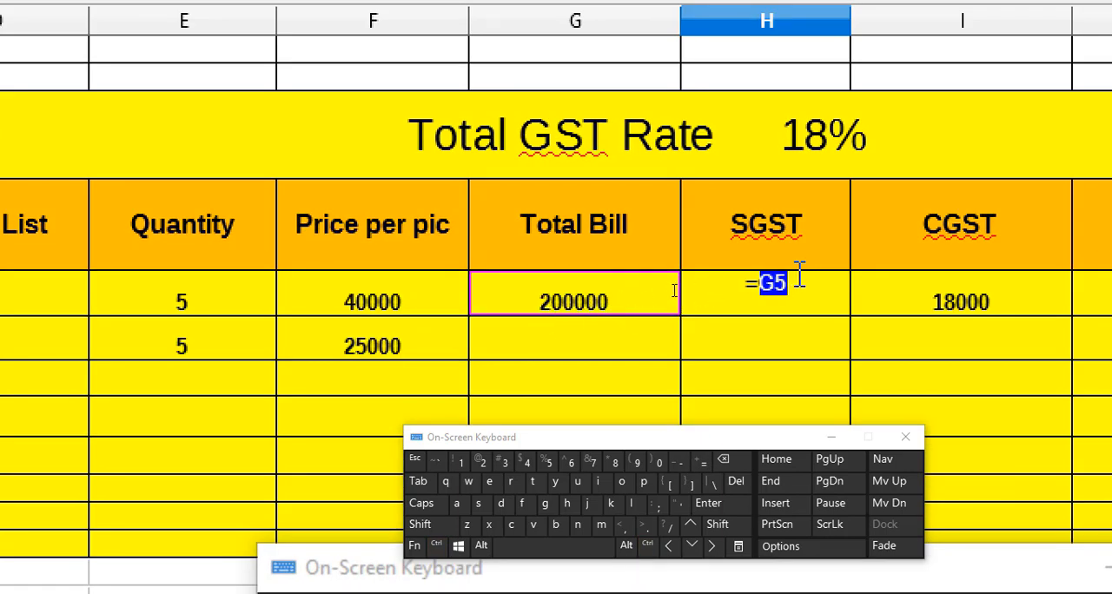
type("*")
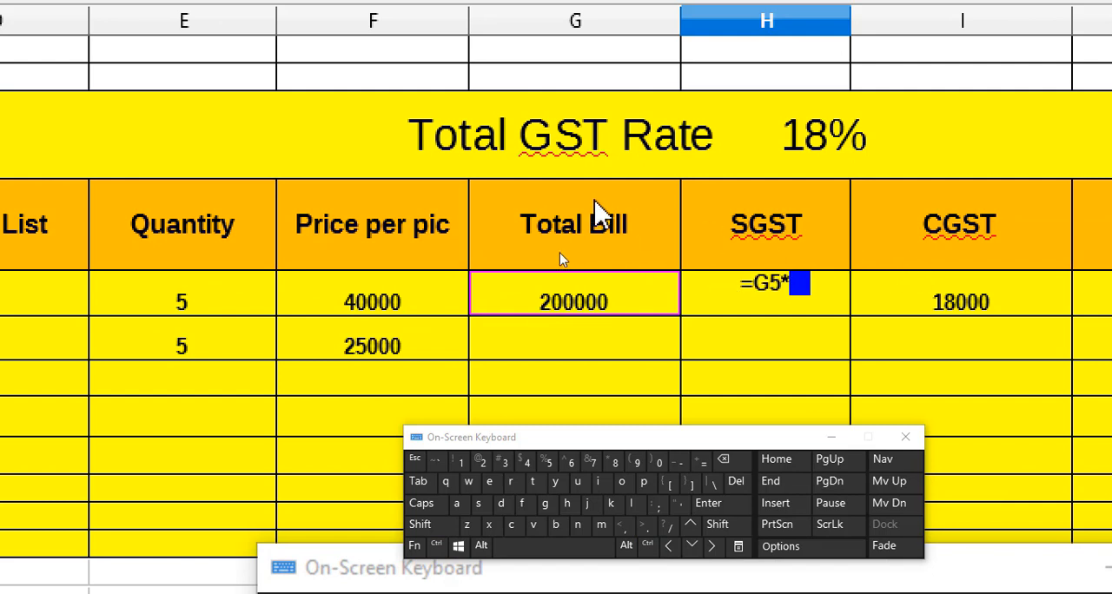
type("9")
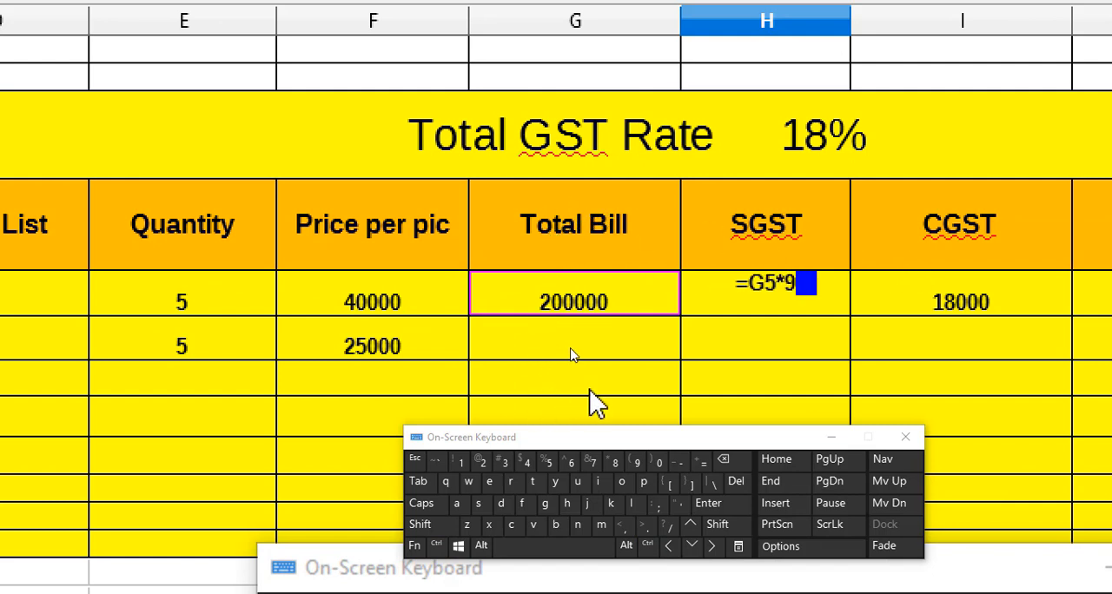
type("/10")
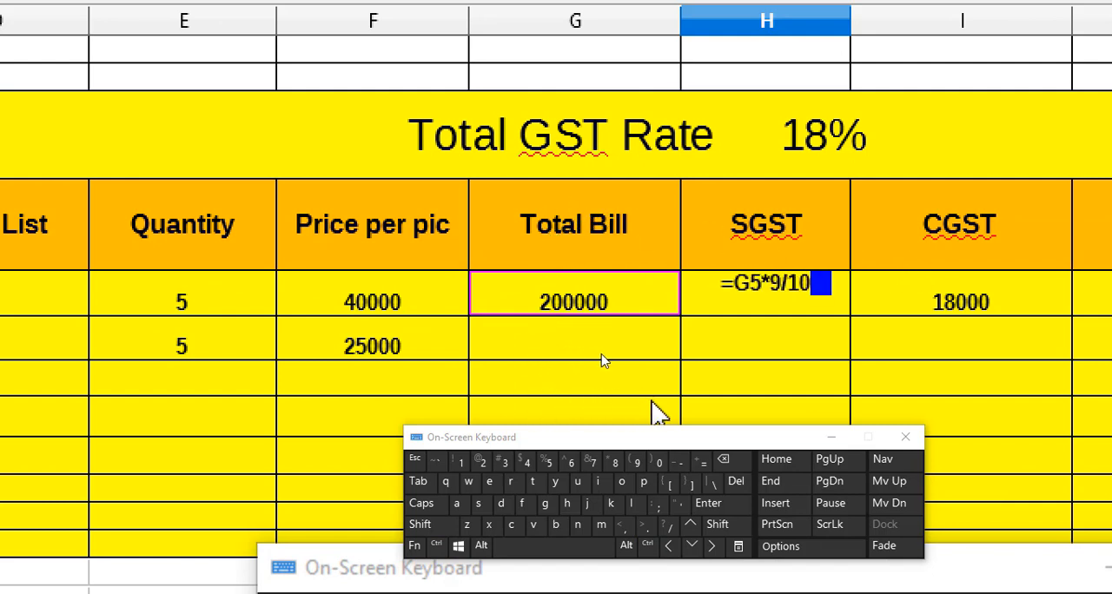
type("0")
key("Return")
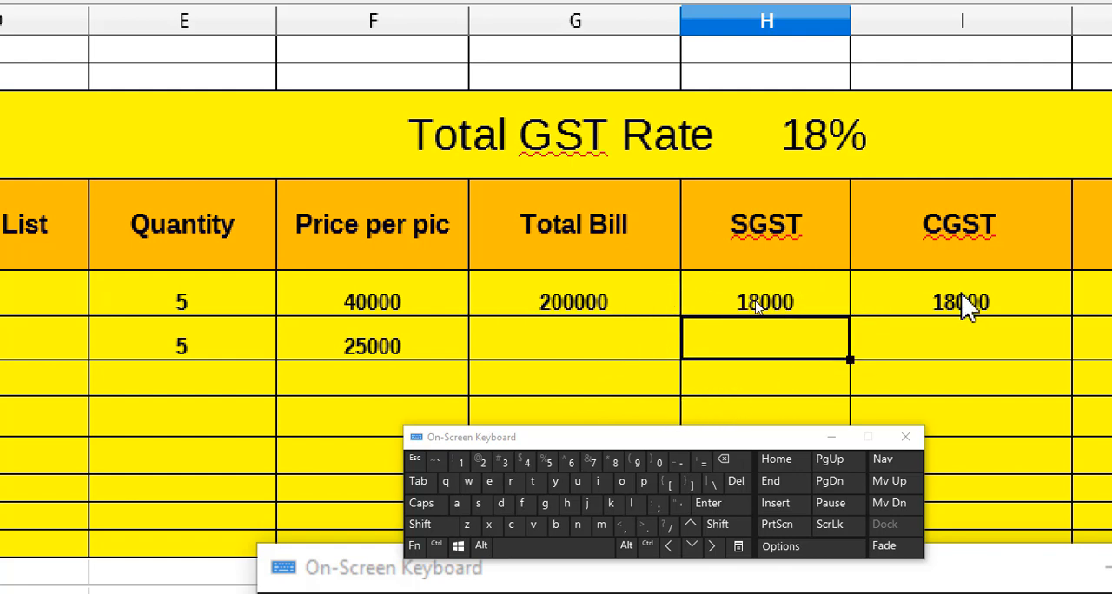
- Calculate the Laptop row's Net Bill in J5 as total bill plus SGST plus CGST with the formula =SUM(G5+H5+I5)
key("ctrl")
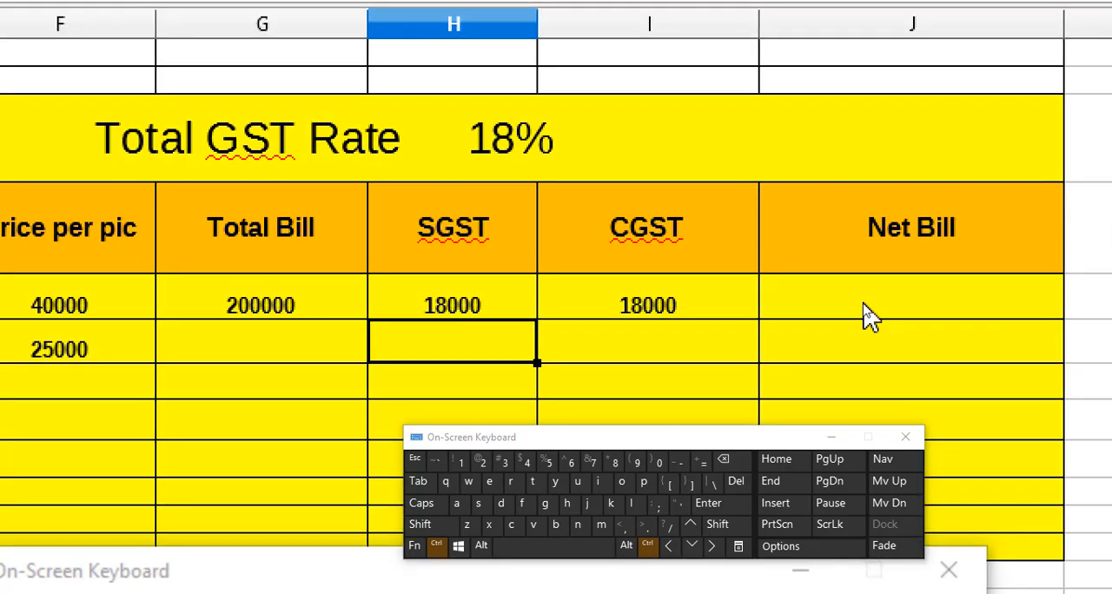
left_click(865, 312)
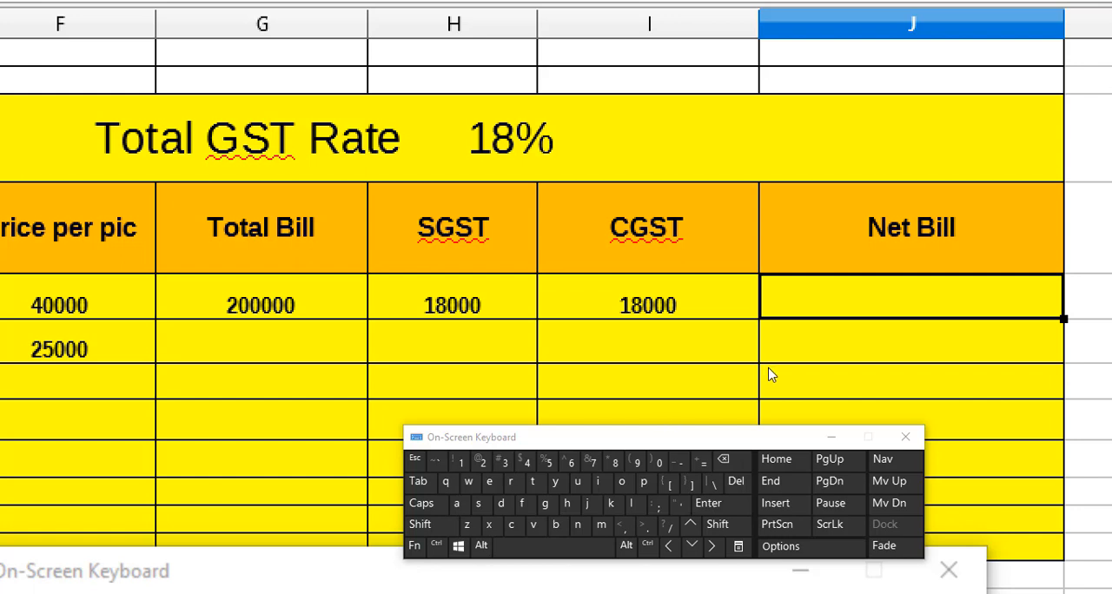
key("ctrl")
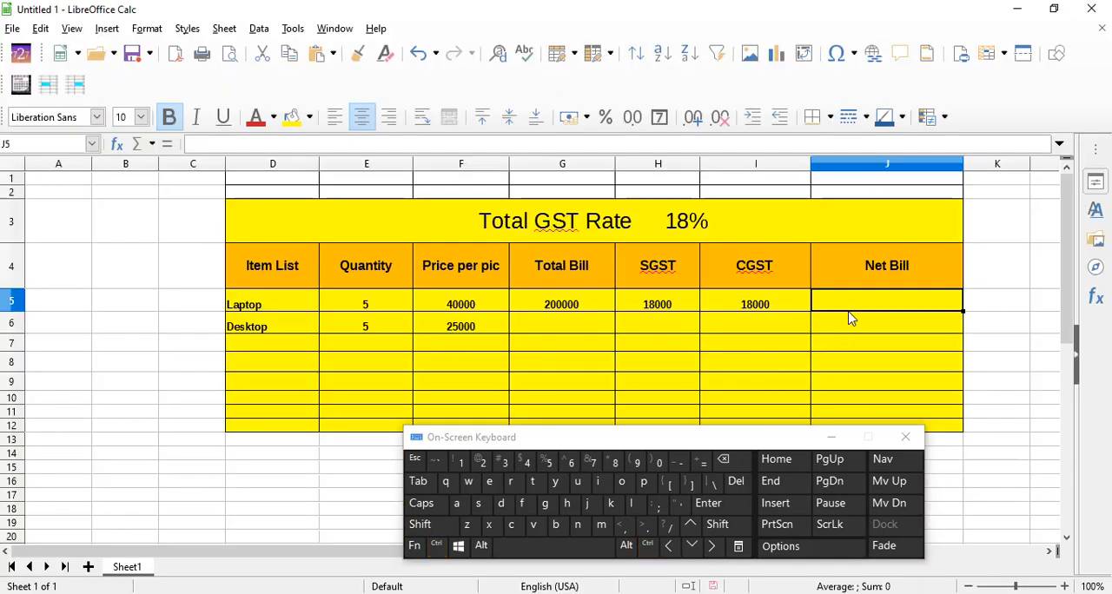
left_click(702, 462)
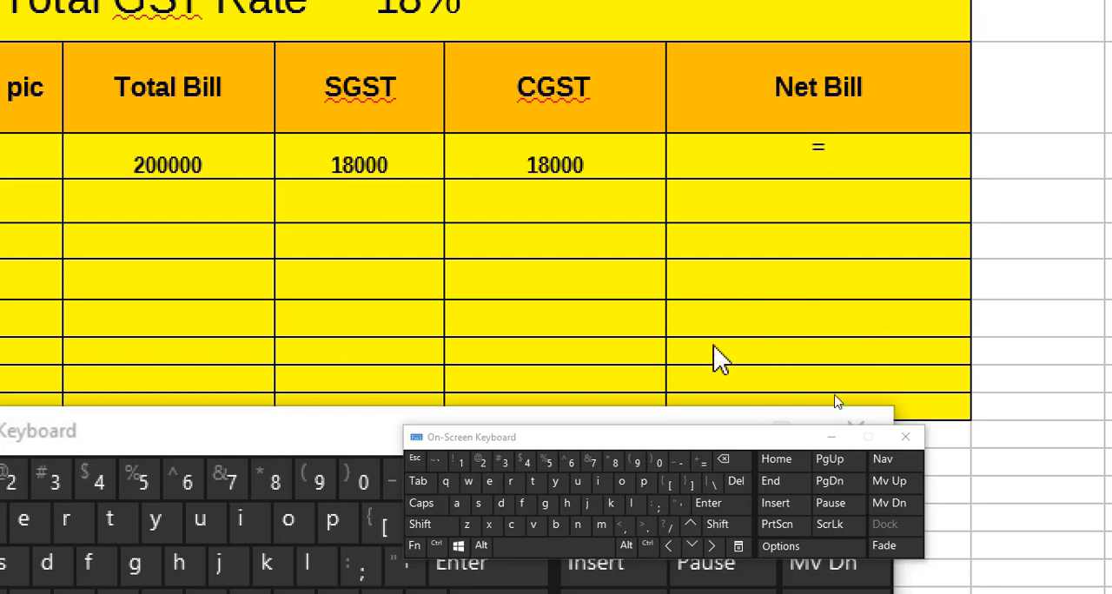
type("sum")
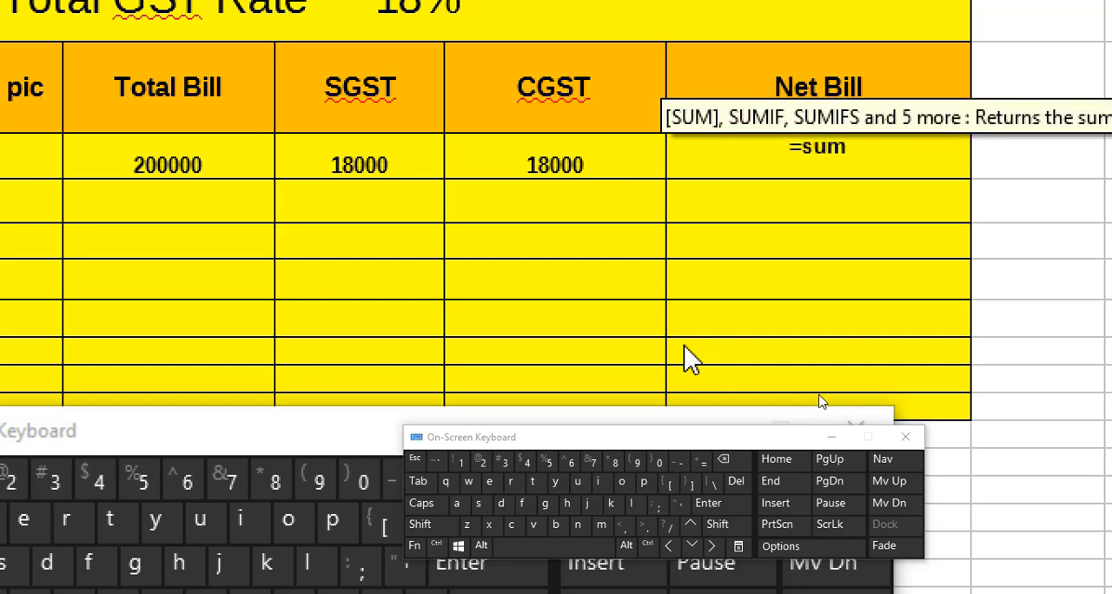
type("(")
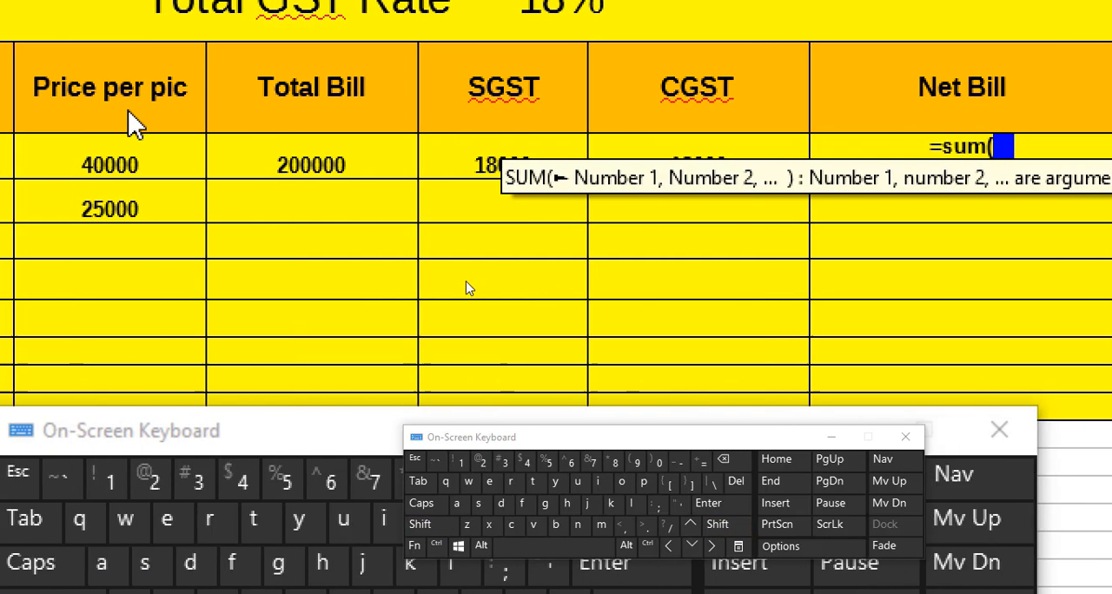
left_click(188, 172)
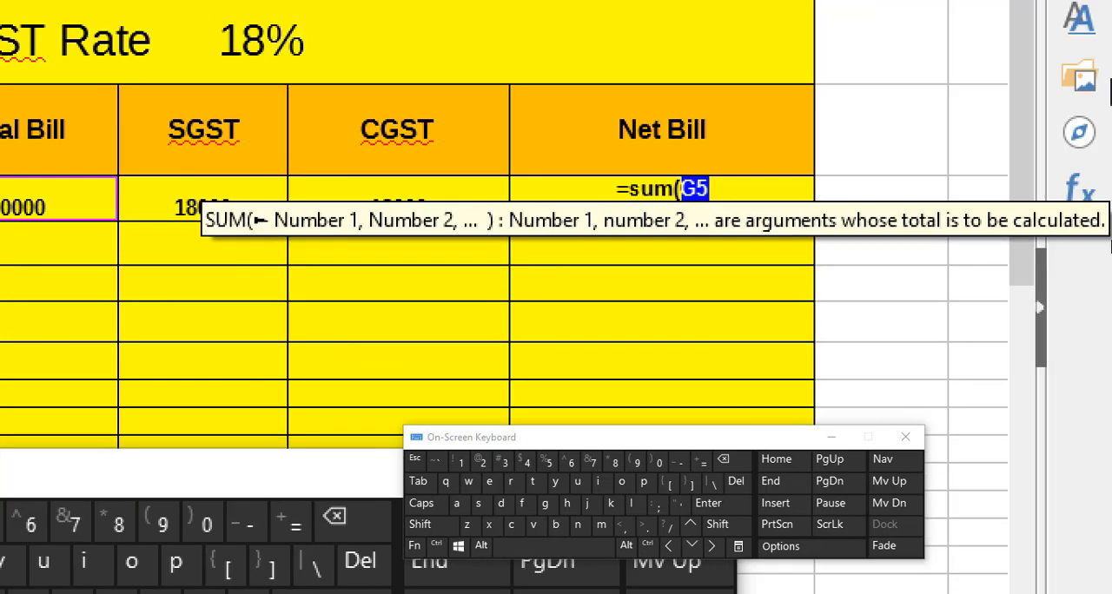
type("+")
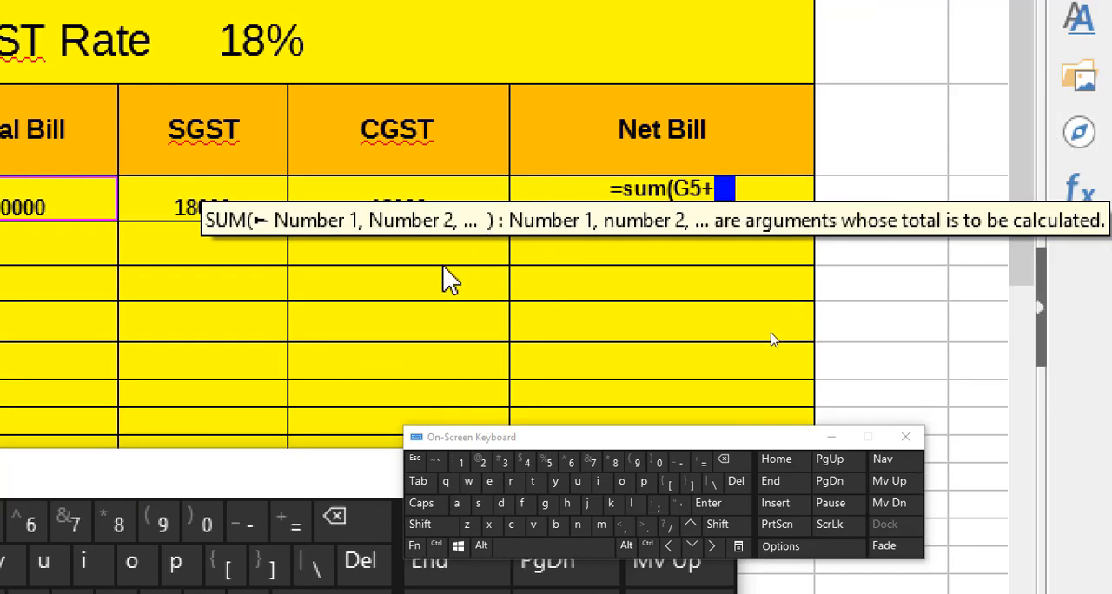
left_click(207, 193)
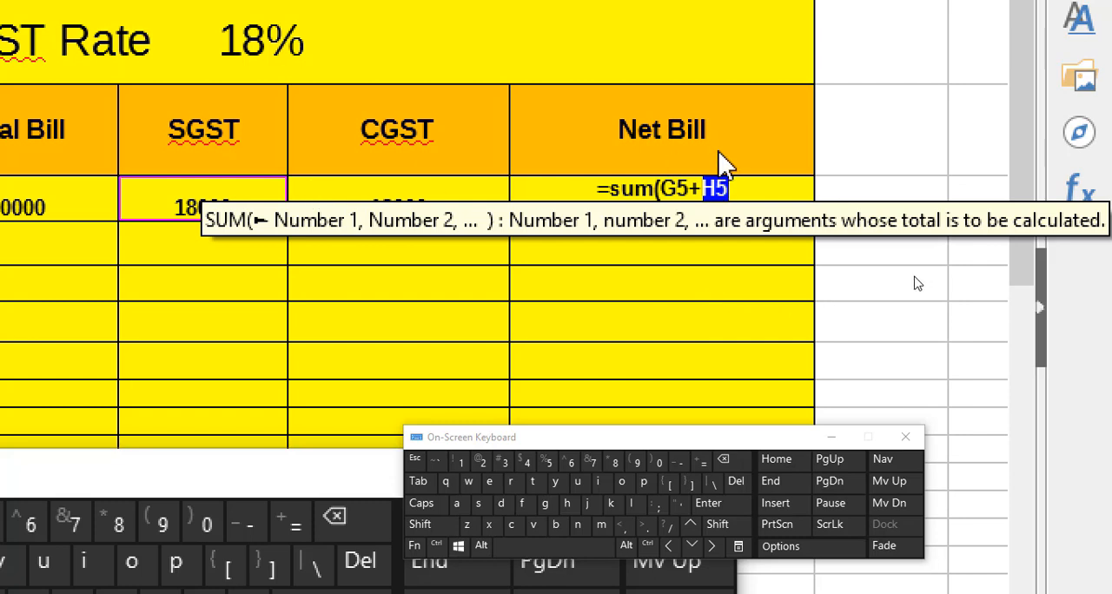
type("+")
left_click(384, 197)
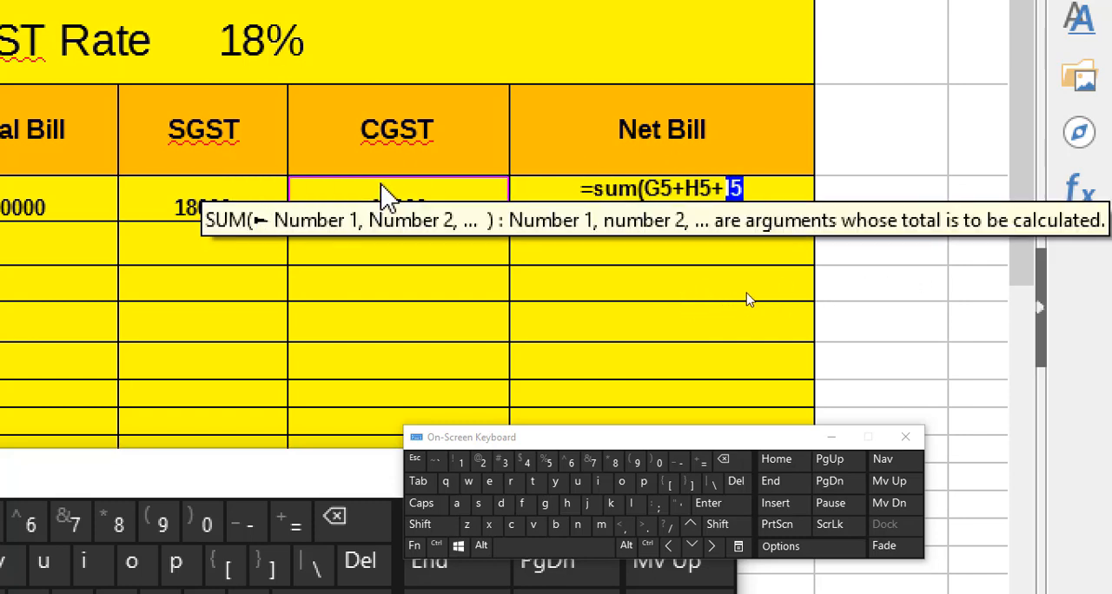
type(")")
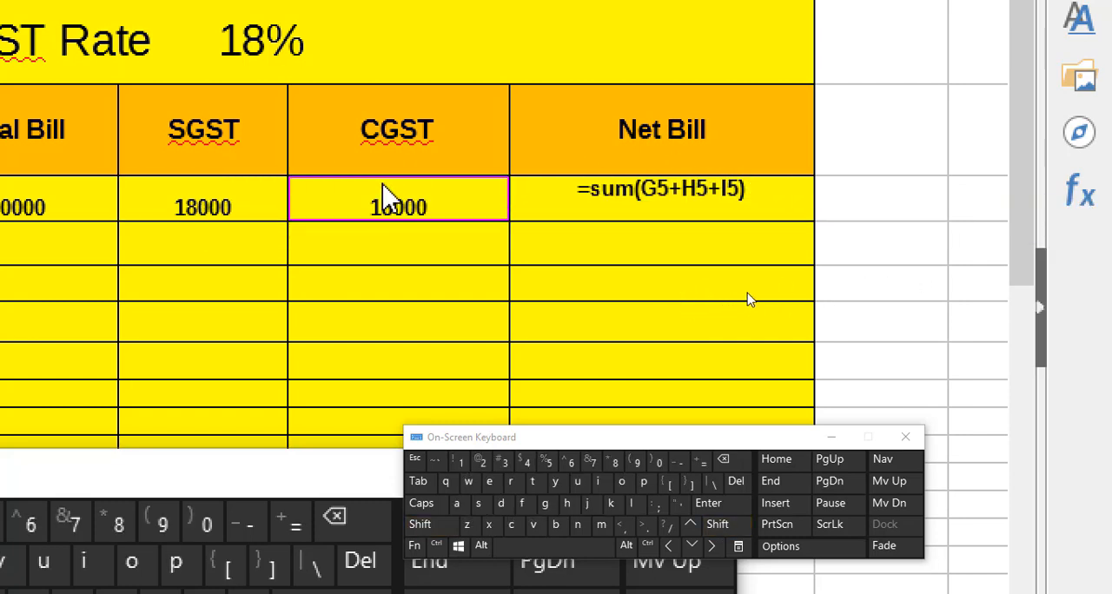
key("shift")
type("$")
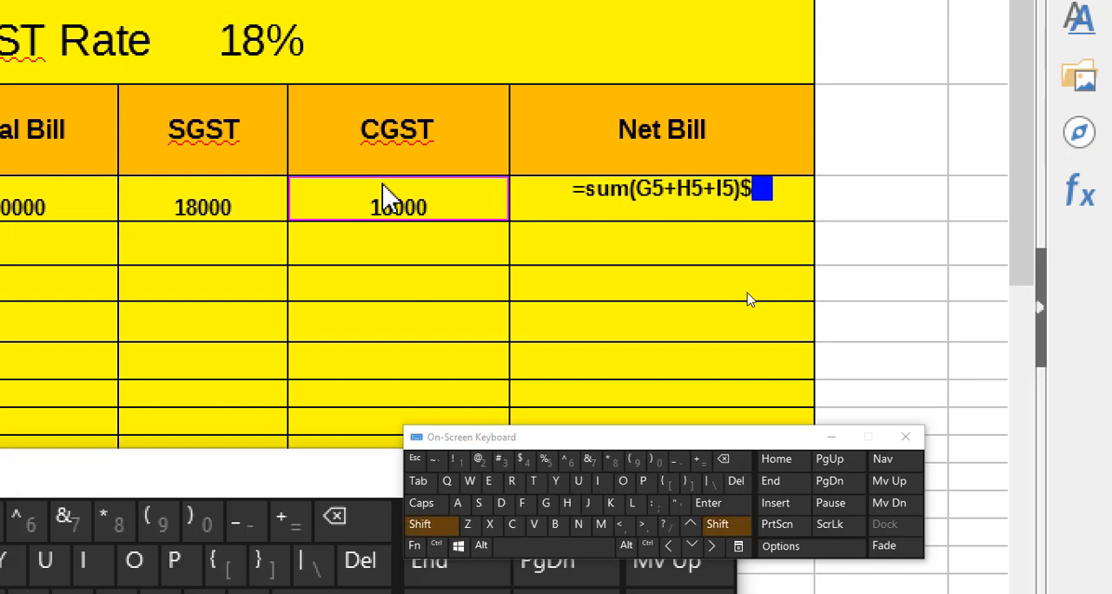
key("BackSpace")
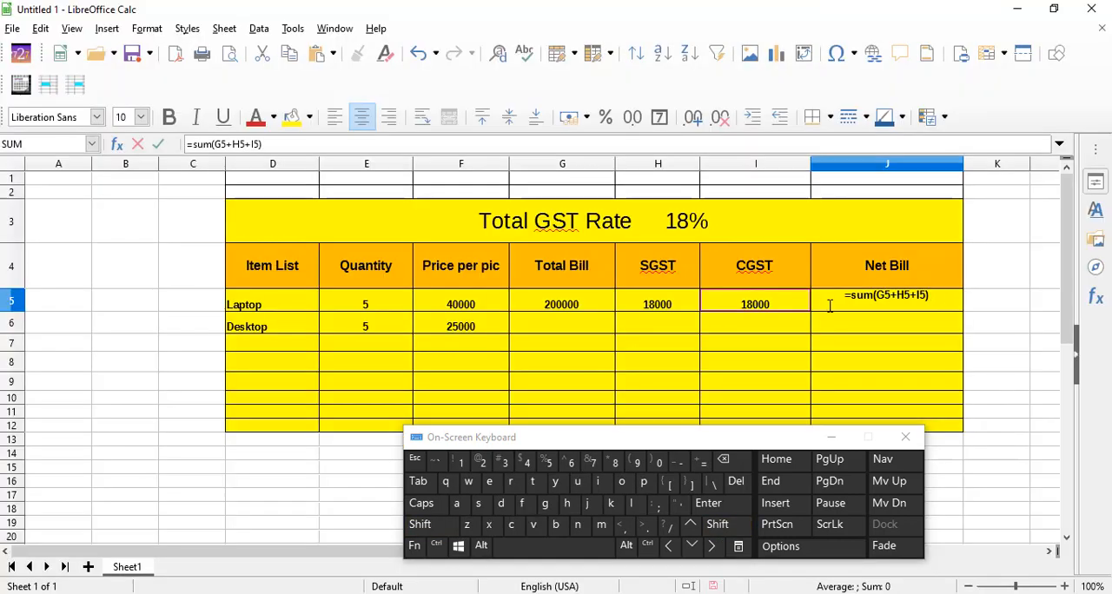
key("Return")
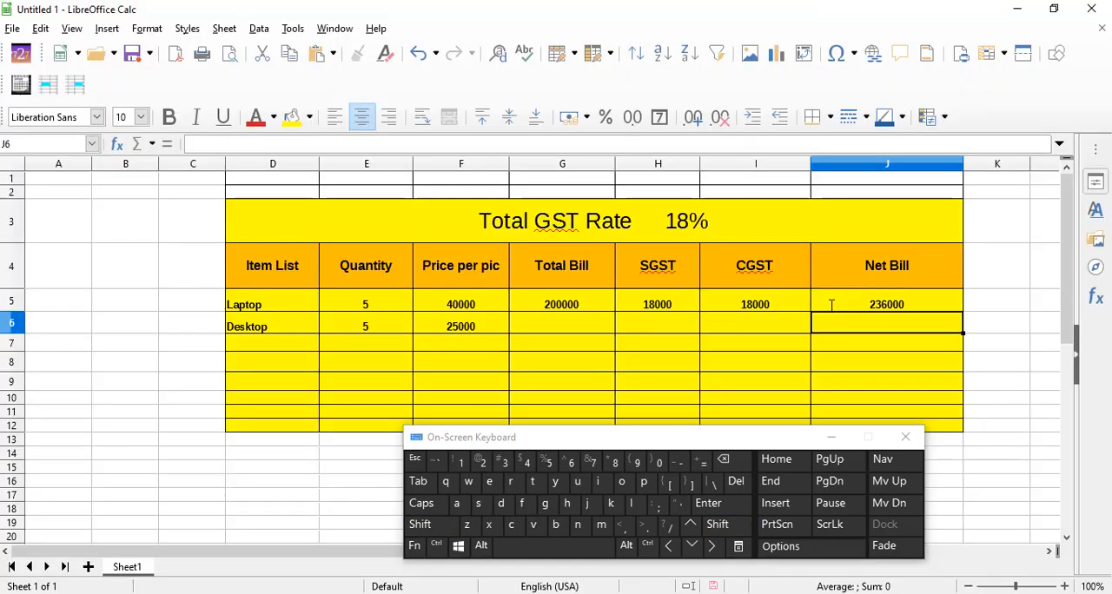
- Fill the Laptop row's Total Bill and SGST formulas from G5 and H5 down to the Desktop row
key("ctrl")
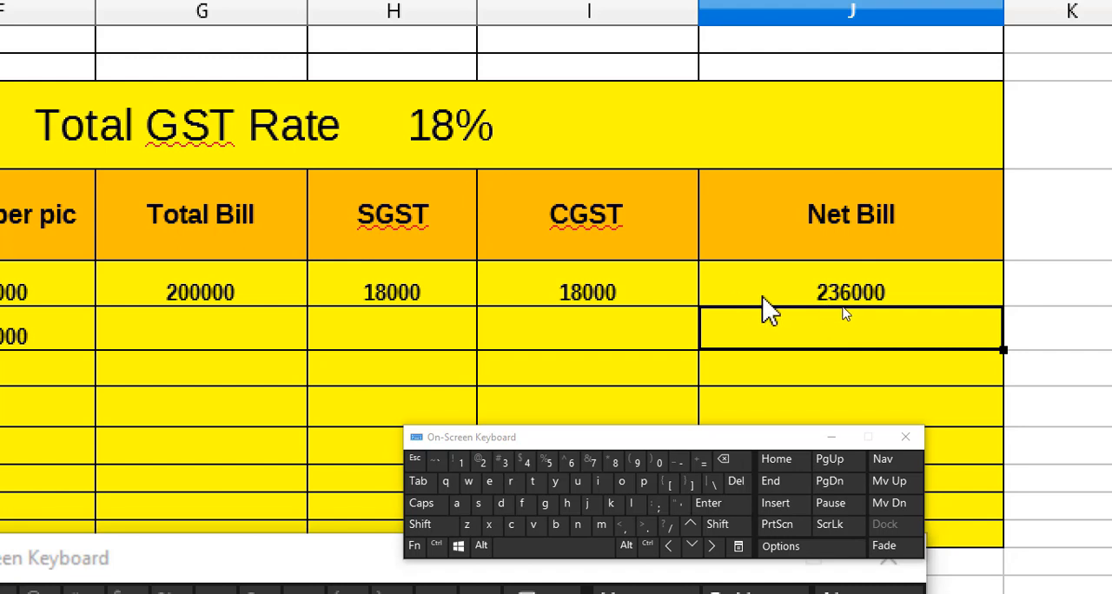
left_click(229, 300)
left_click(897, 309)
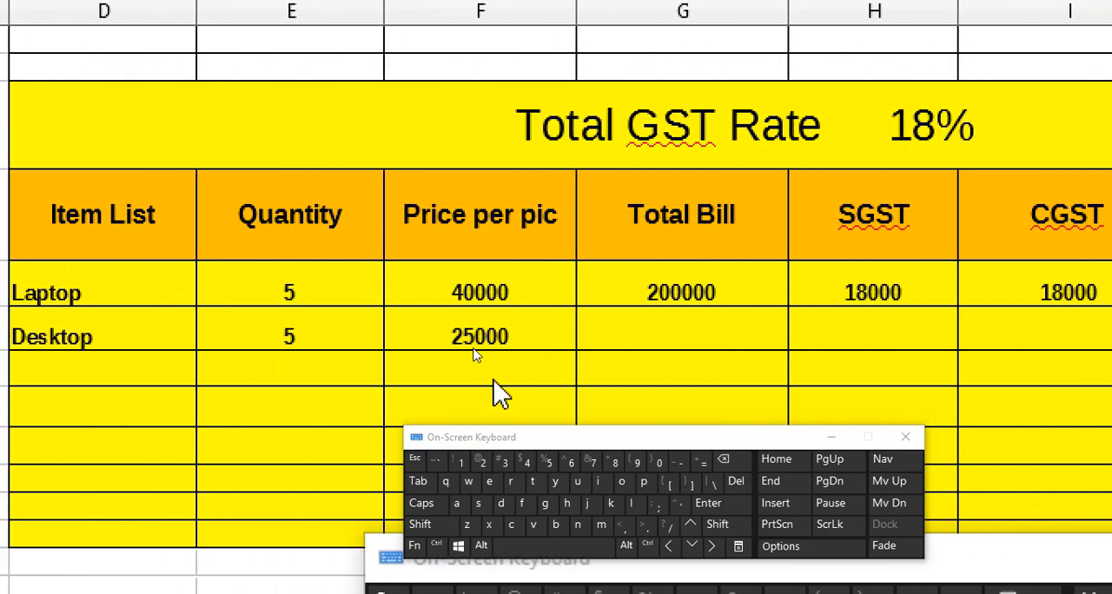
left_click(599, 300)
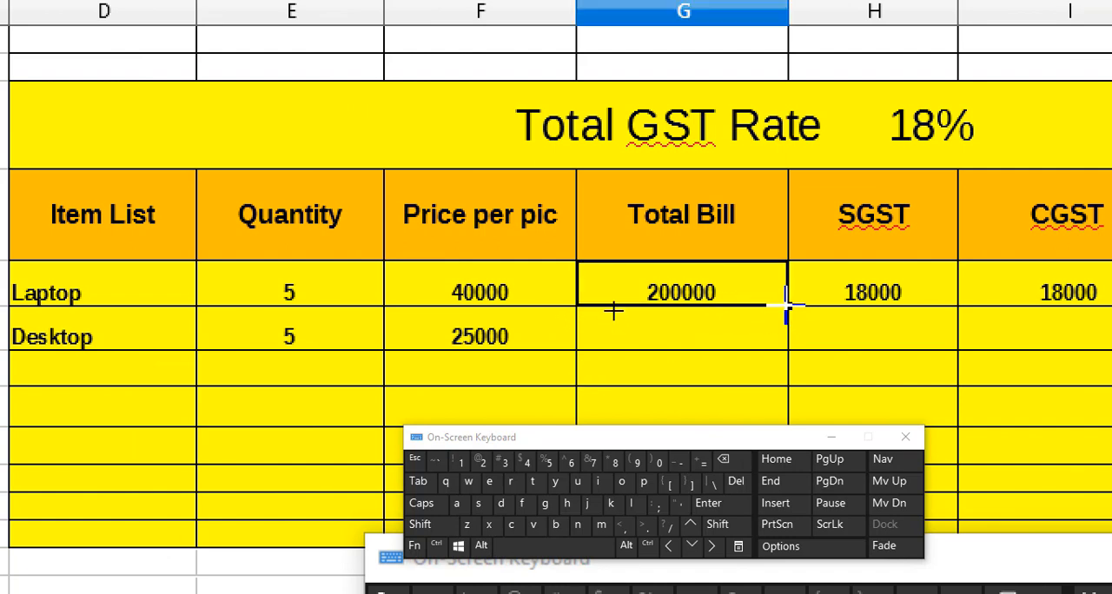
left_click_drag(786, 304, 785, 346)
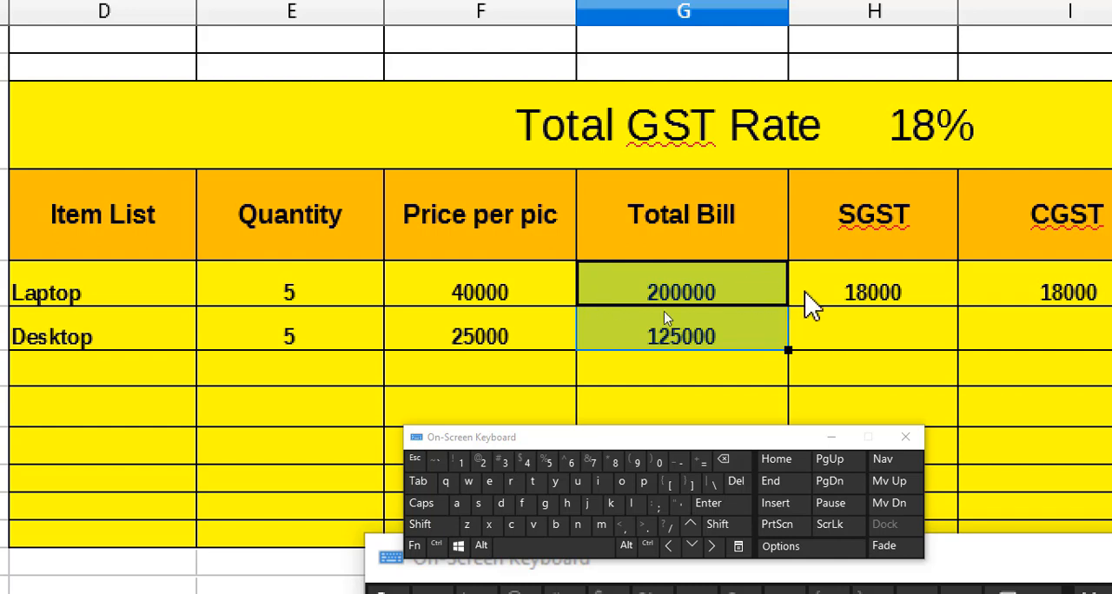
left_click(886, 295)
left_click_drag(957, 306, 955, 343)
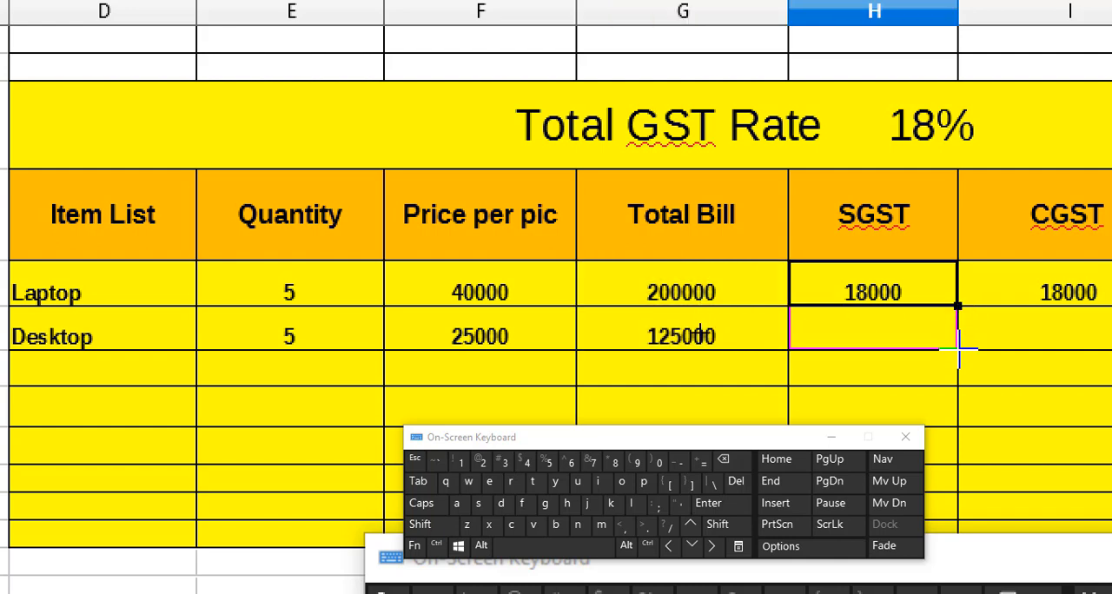
- Fill the Laptop row's CGST and Net Bill formulas from I5 and J5 down to the Desktop row
left_click(972, 300)
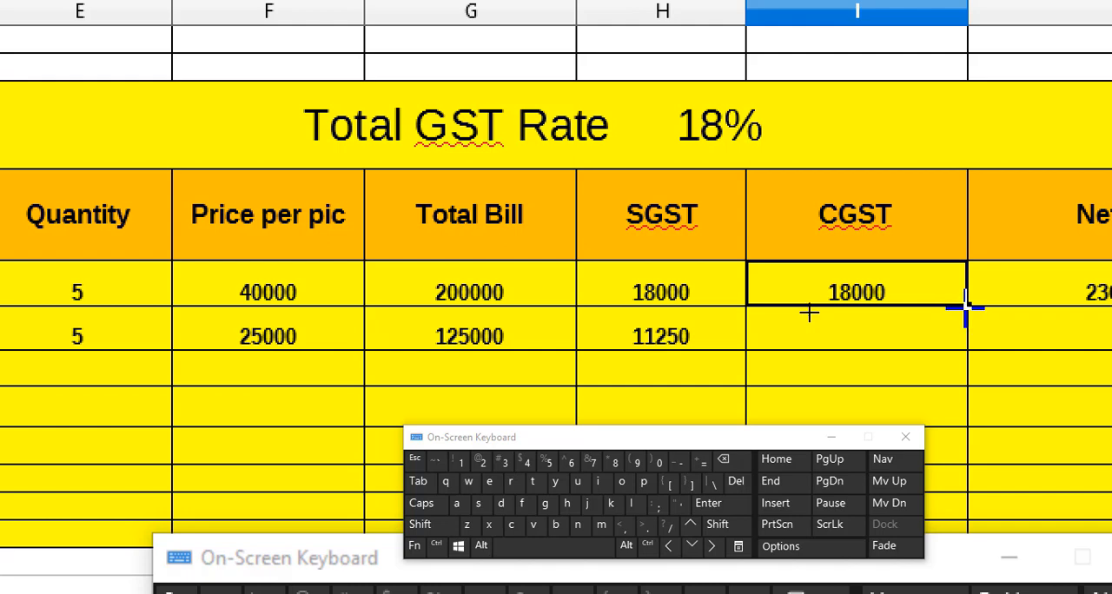
left_click_drag(964, 306, 964, 348)
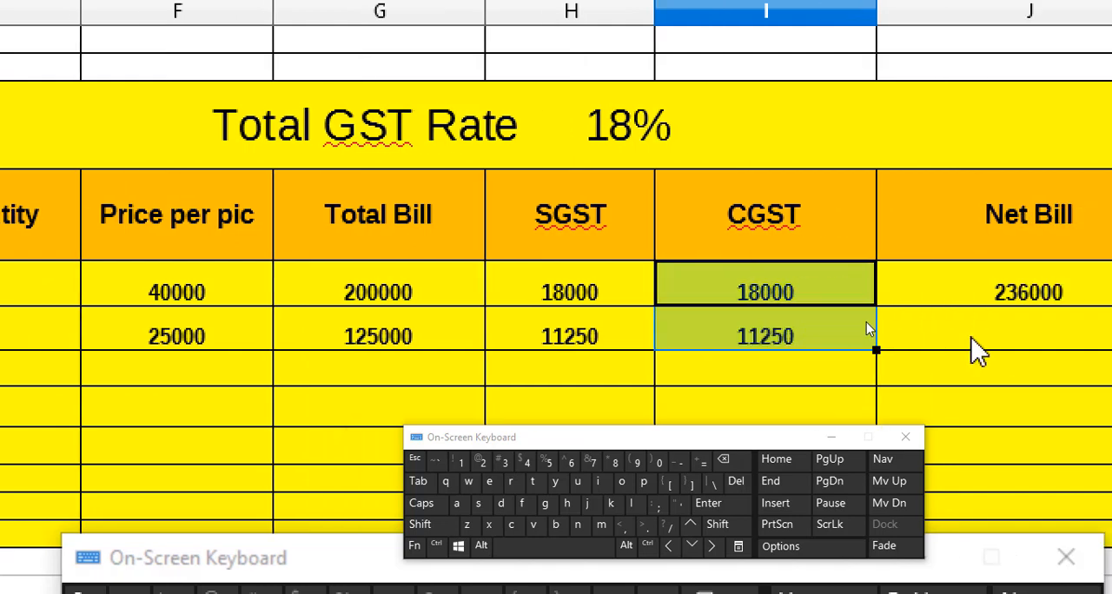
left_click(975, 296)
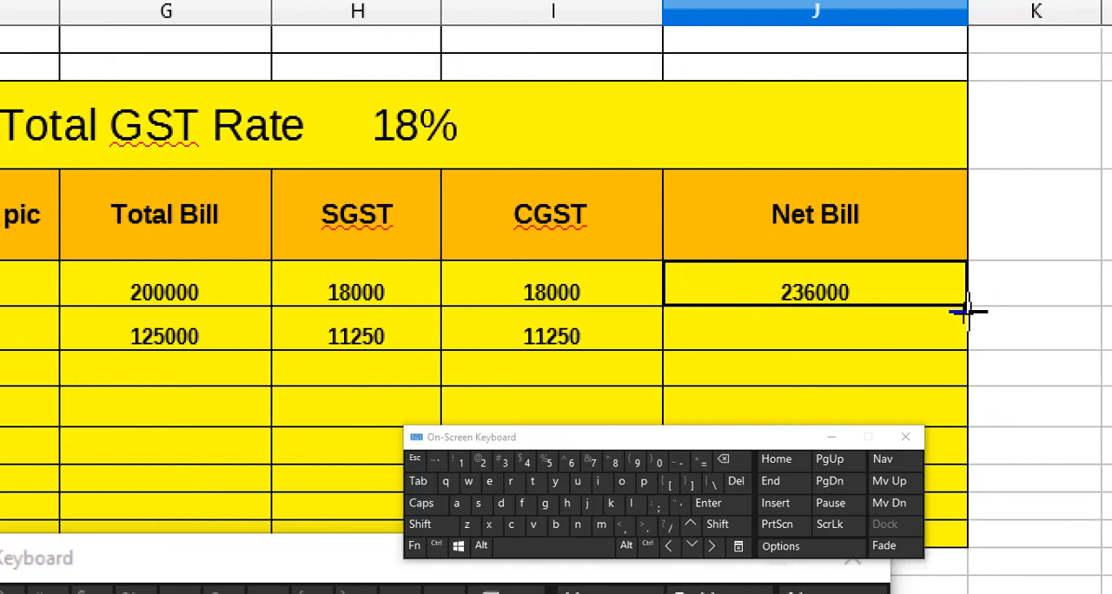
left_click_drag(965, 305, 965, 345)
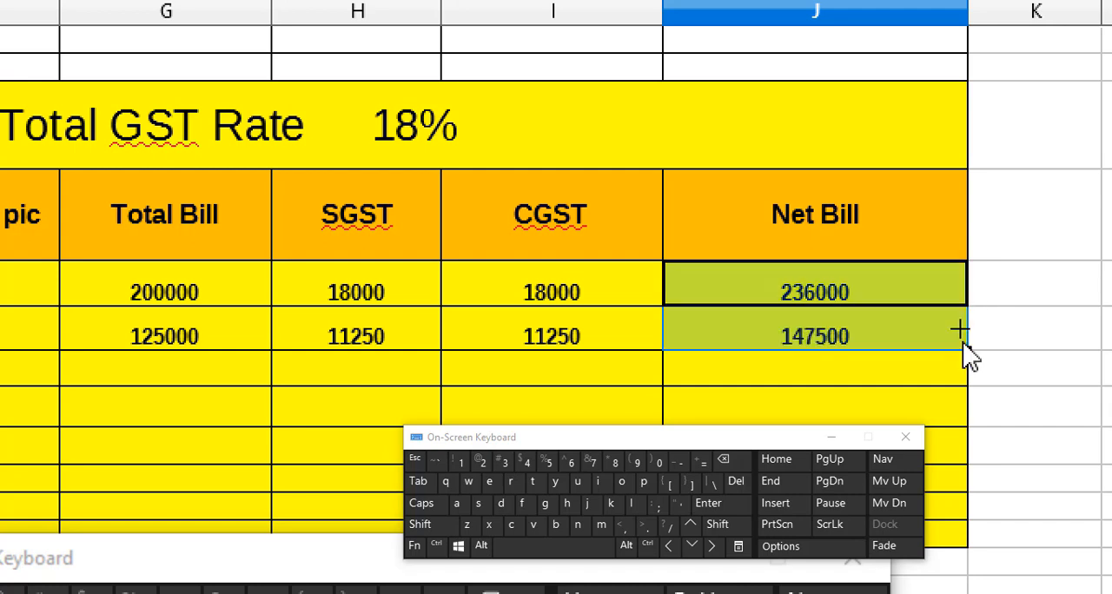
- Add up the Laptop and Desktop net bills in J7 with the formula =J5+J6
key("ctrl")
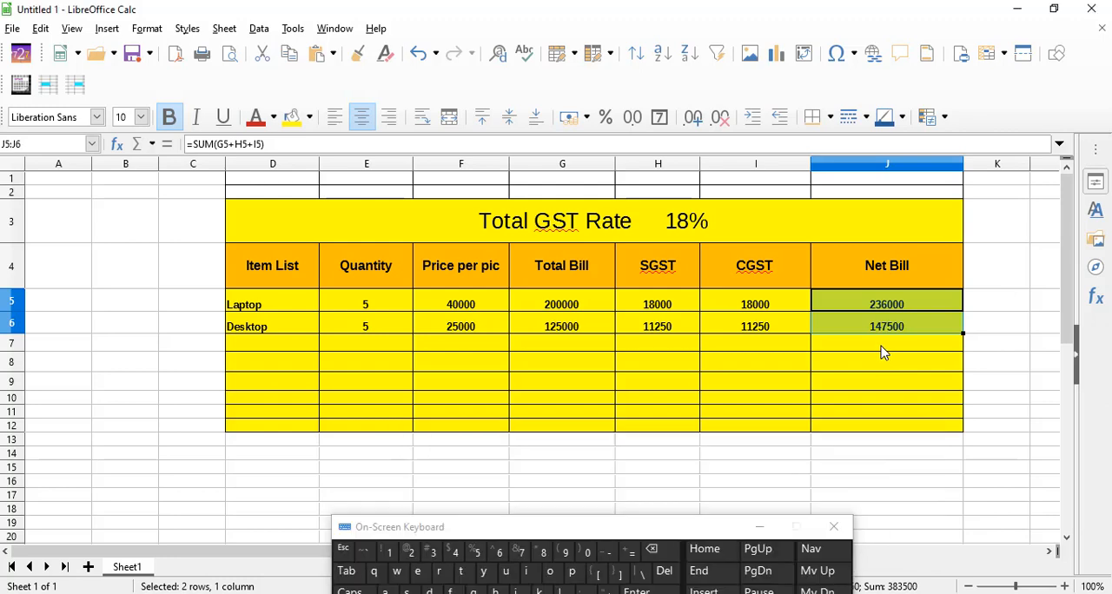
left_click(883, 351)
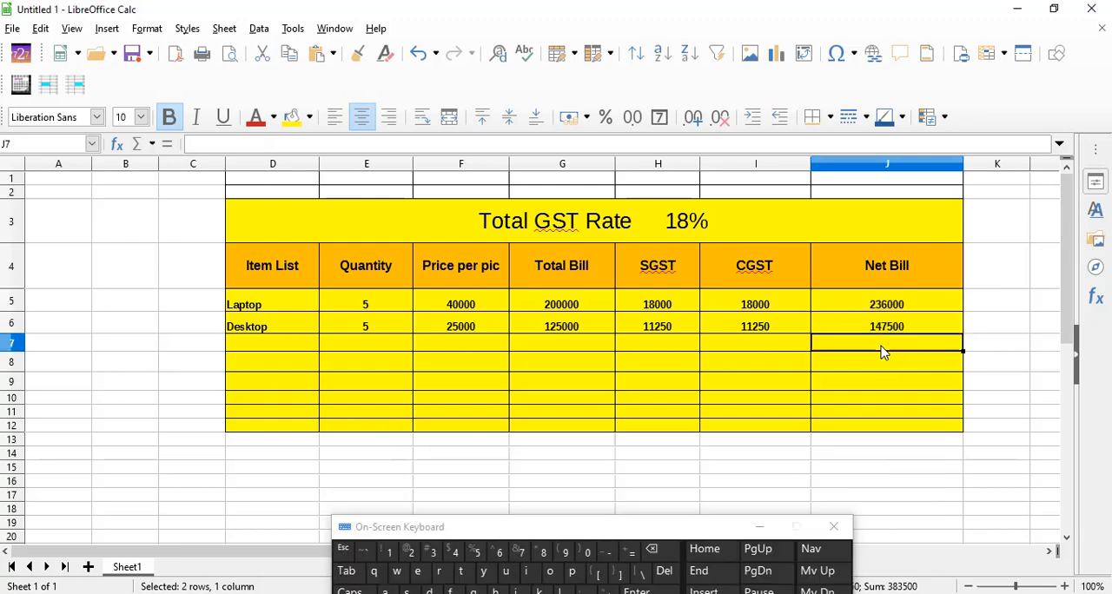
left_click(633, 550)
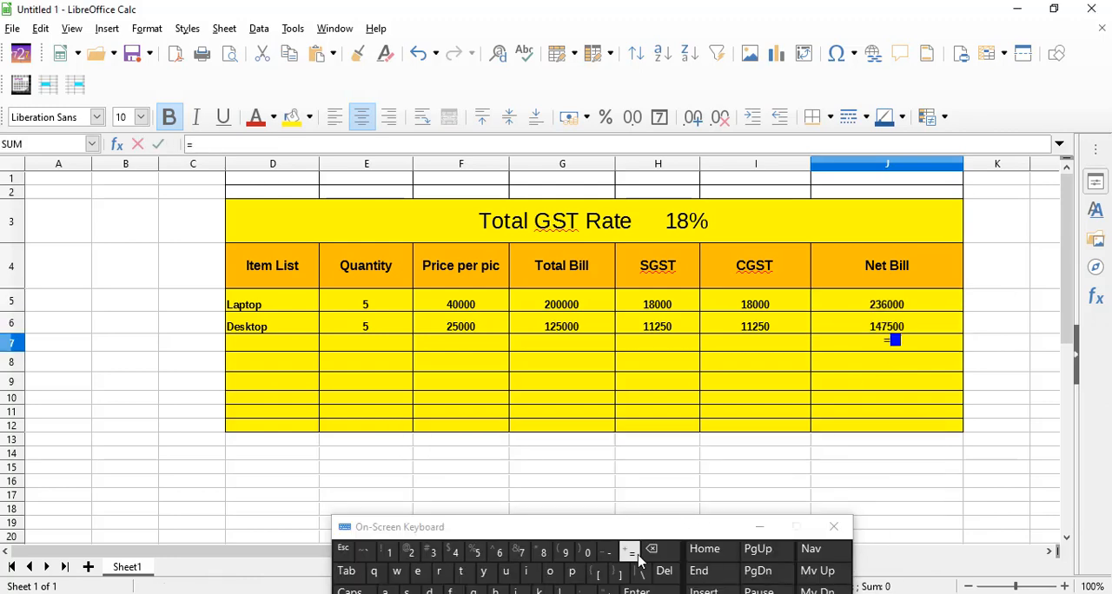
left_click(906, 311)
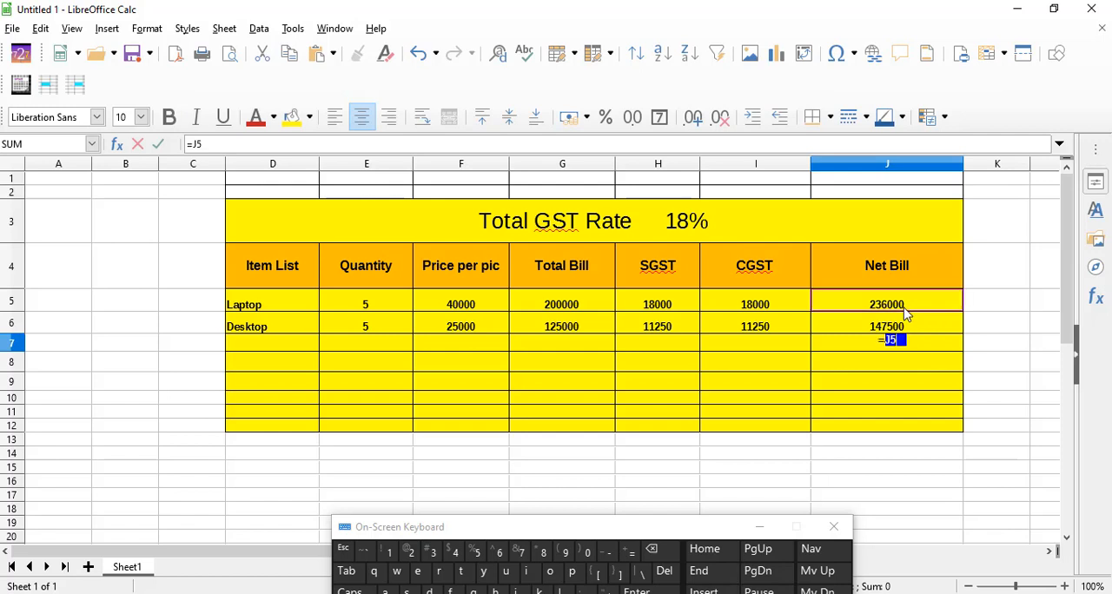
type("+")
left_click(909, 327)
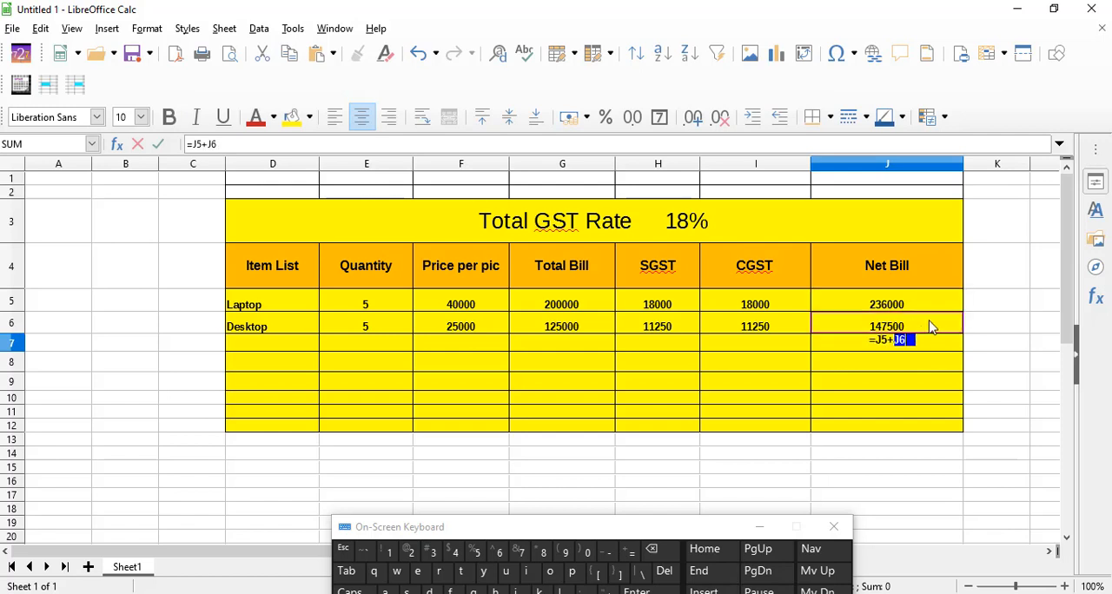
key("Return")
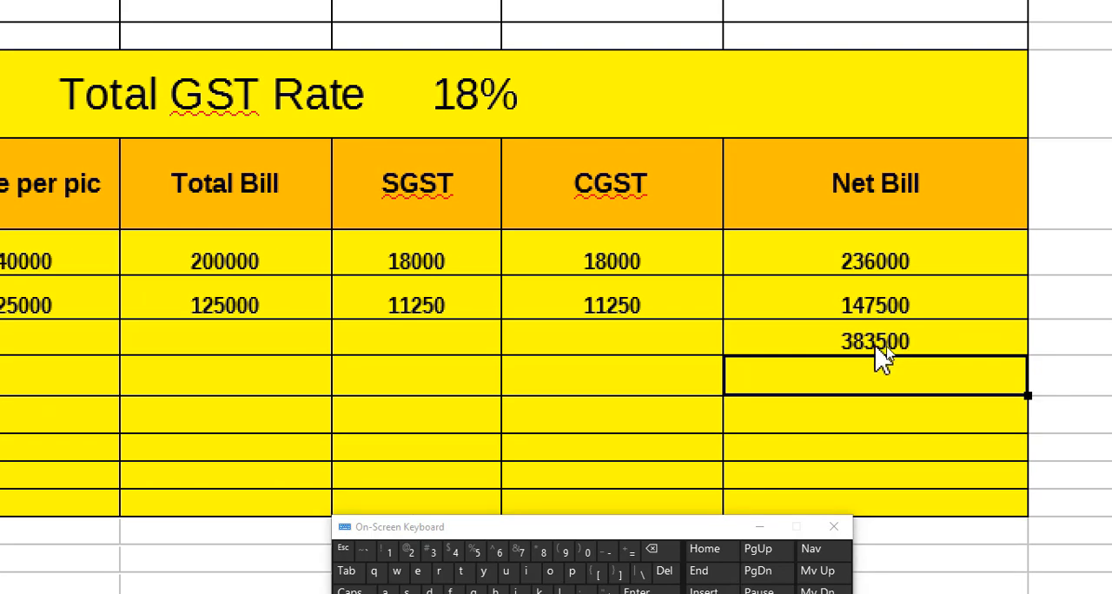
- Label the net bill sum by entering "total amount" in I7
left_click(663, 348)
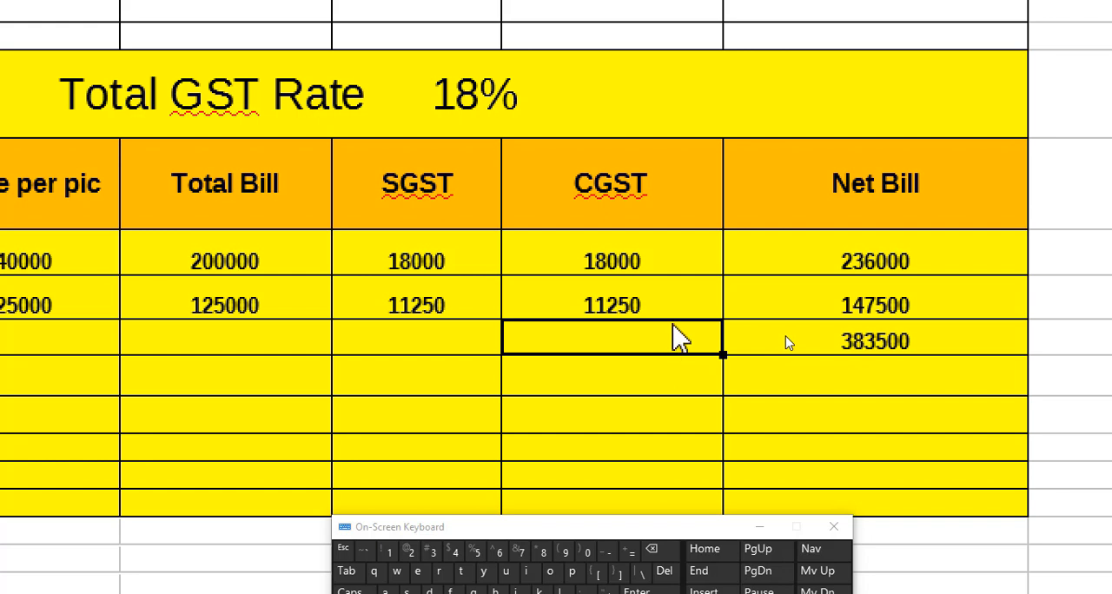
type("ta")
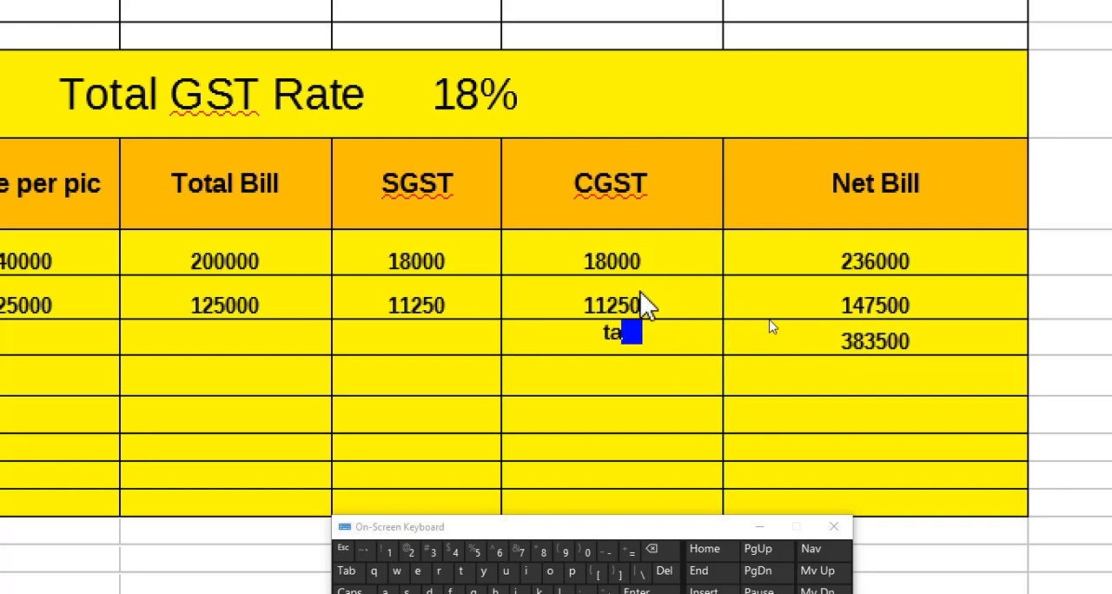
type("ta")
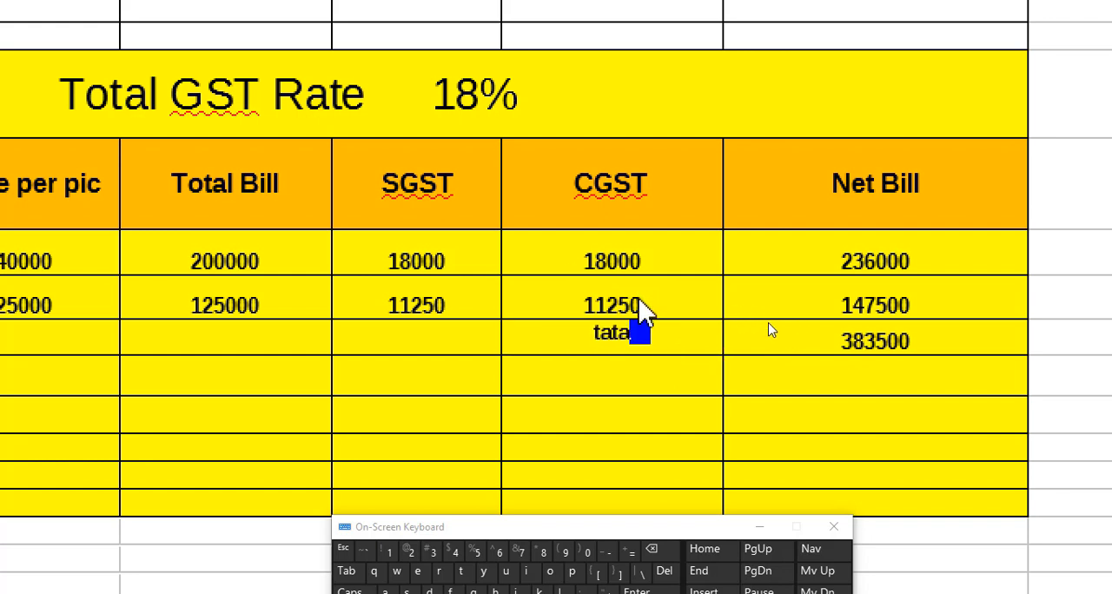
key("BackSpace")
key("BackSpace")
key("BackSpace")
type("otal amount")
left_click(905, 412)
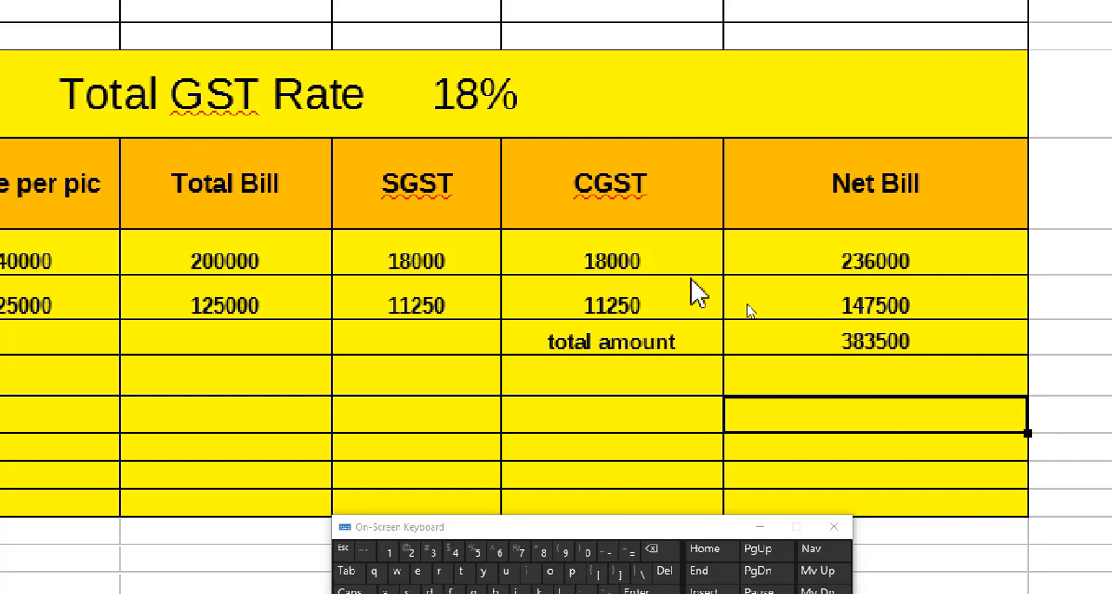